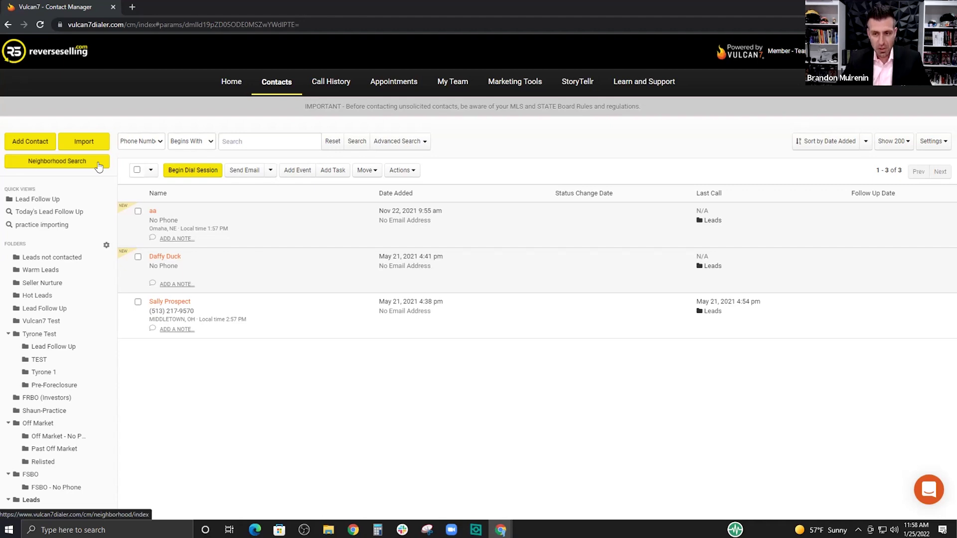
Start a new neighborhood search and set its data quality to Premium, after briefly trying Standard.
click(95, 162)
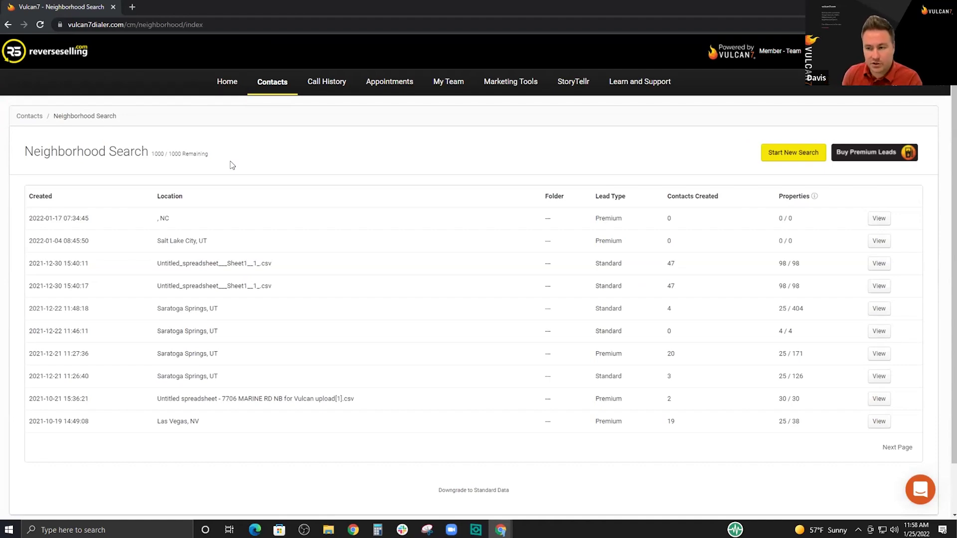
click(808, 156)
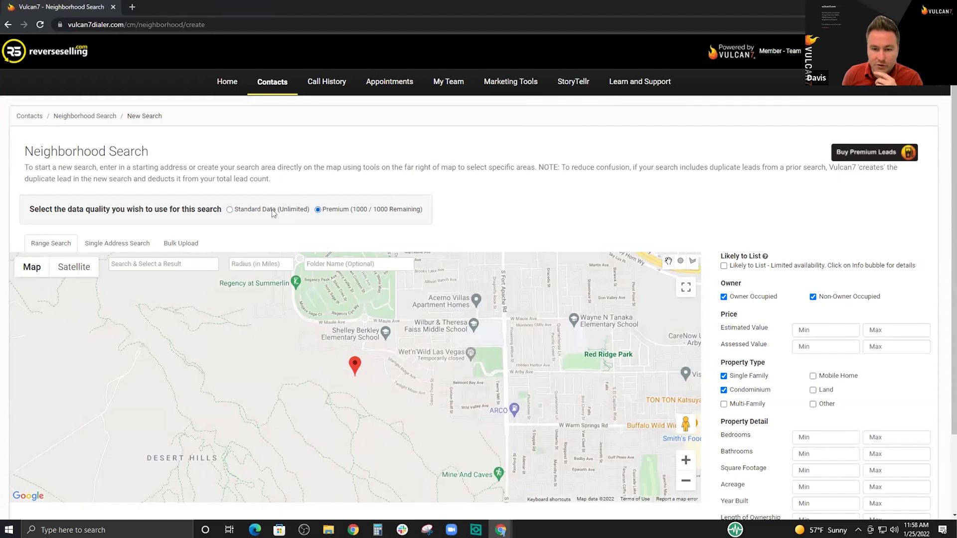
click(273, 213)
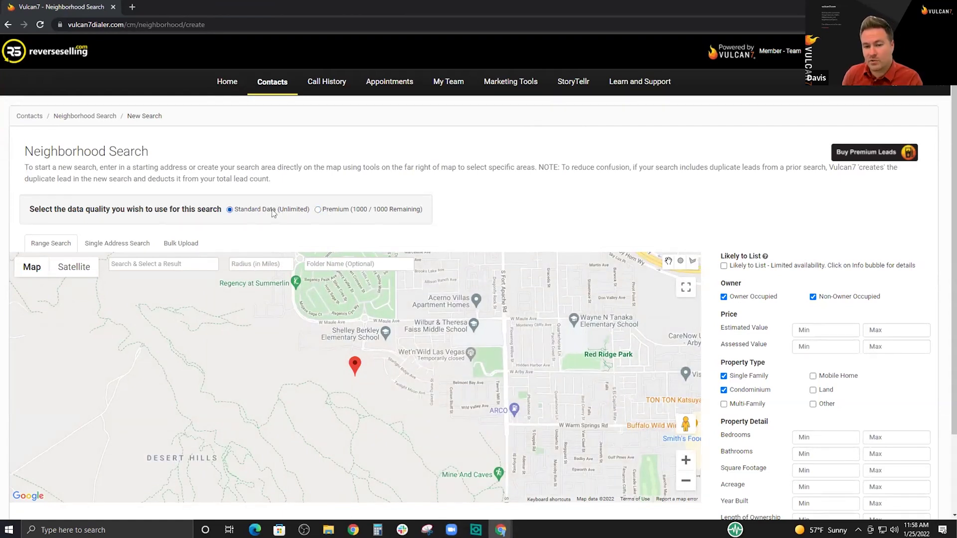
click(349, 211)
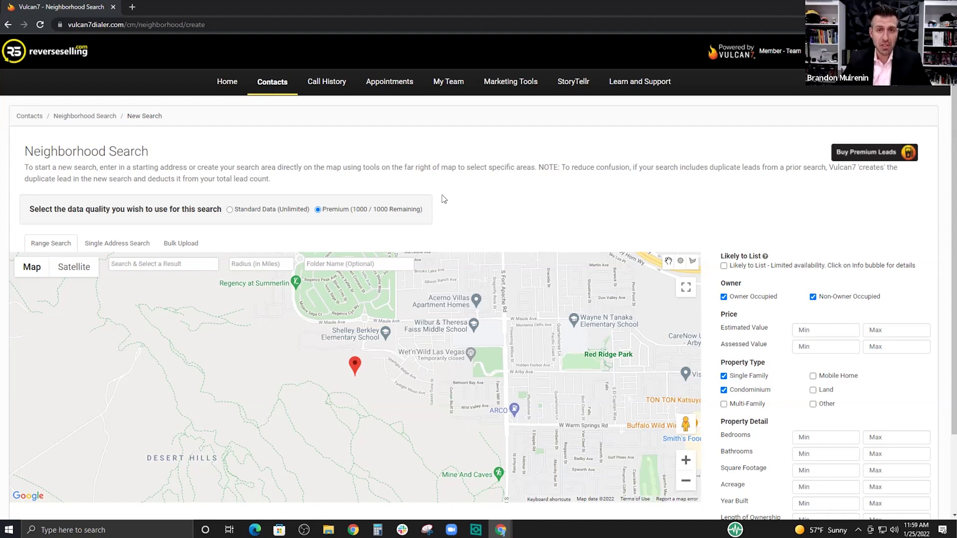
Return to the list of neighborhood searches via the breadcrumb.
click(105, 113)
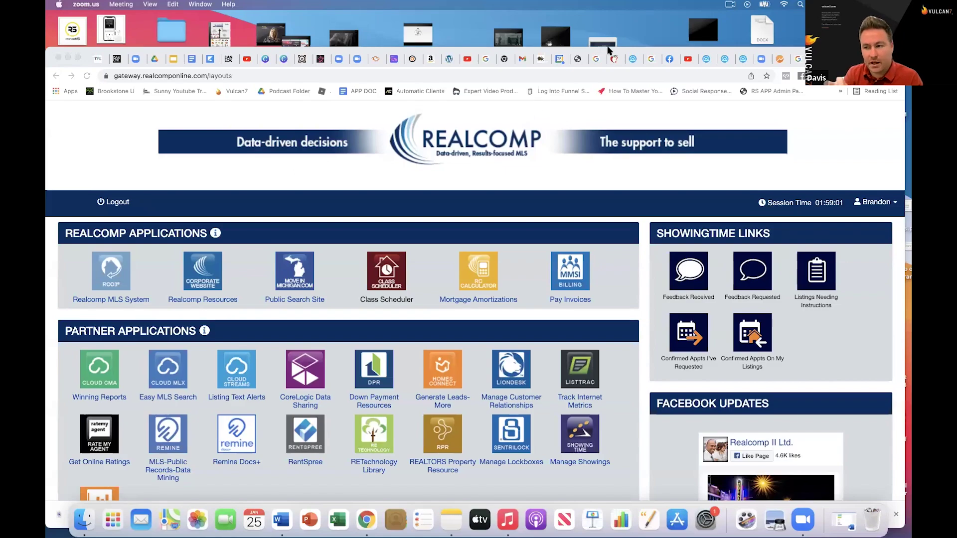
Bring Chrome forward, launch the Realcomp MLS System and postpone the lockbox guide reminder.
drag(77, 55, 78, 18)
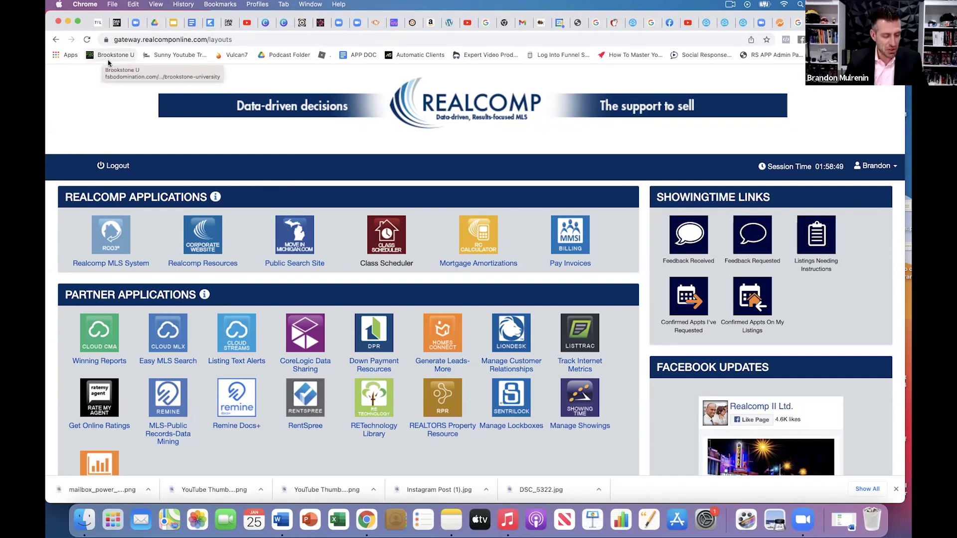
click(112, 231)
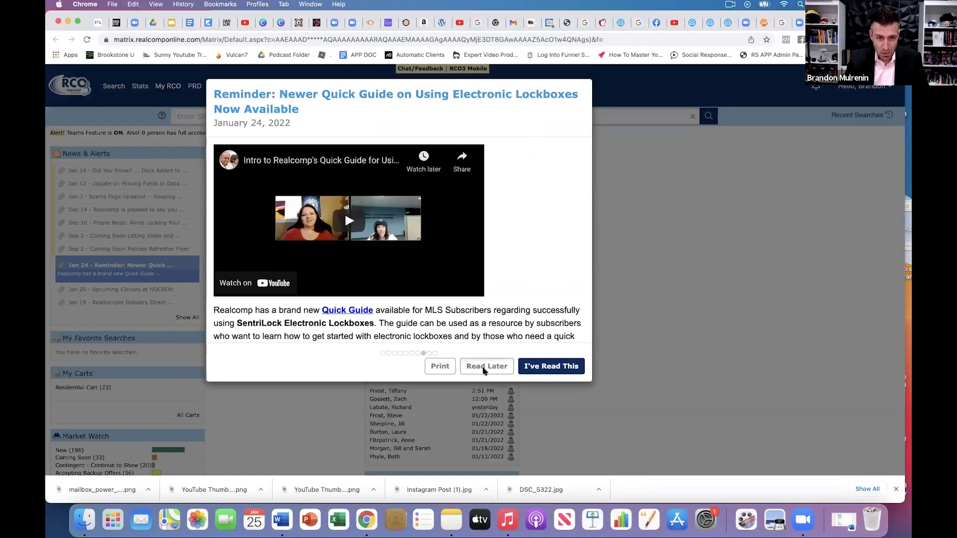
click(488, 366)
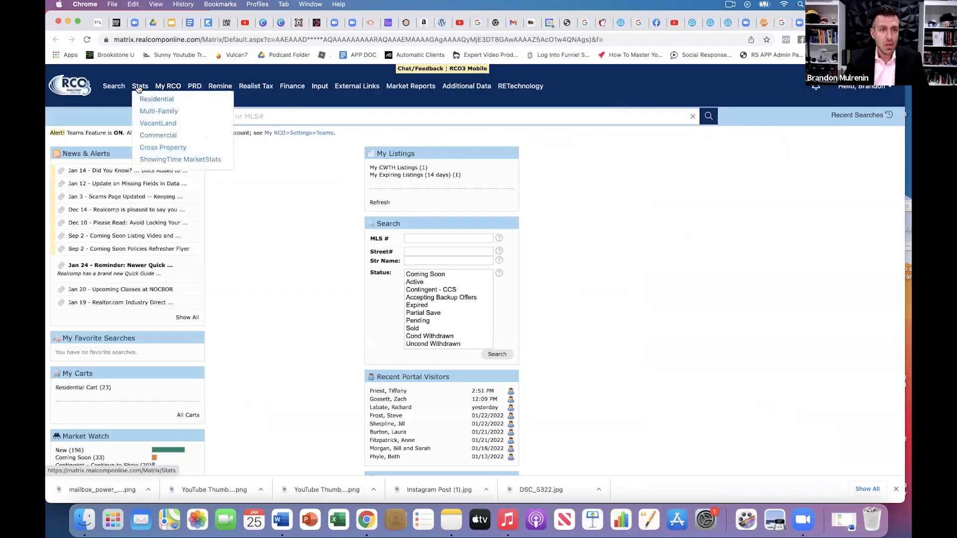
On the quick residential search, include Sold listings from 0-30 days, with Sale and Lease types.
mouse_move(114, 87)
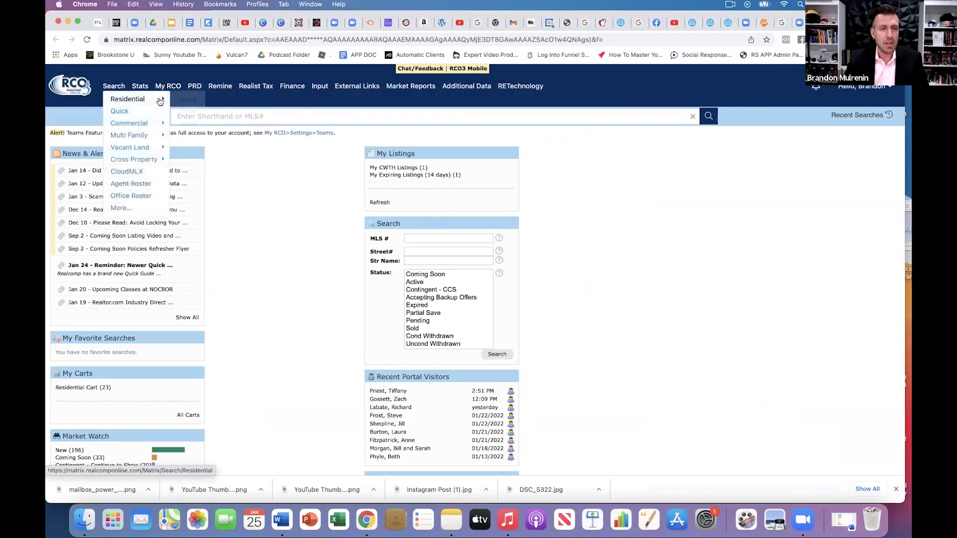
click(188, 99)
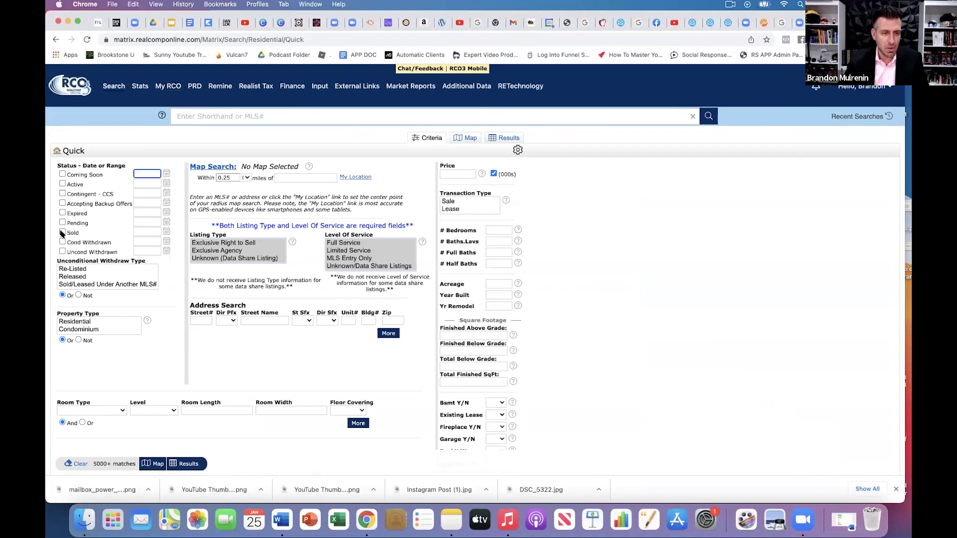
click(62, 232)
click(155, 231)
text(0-30)
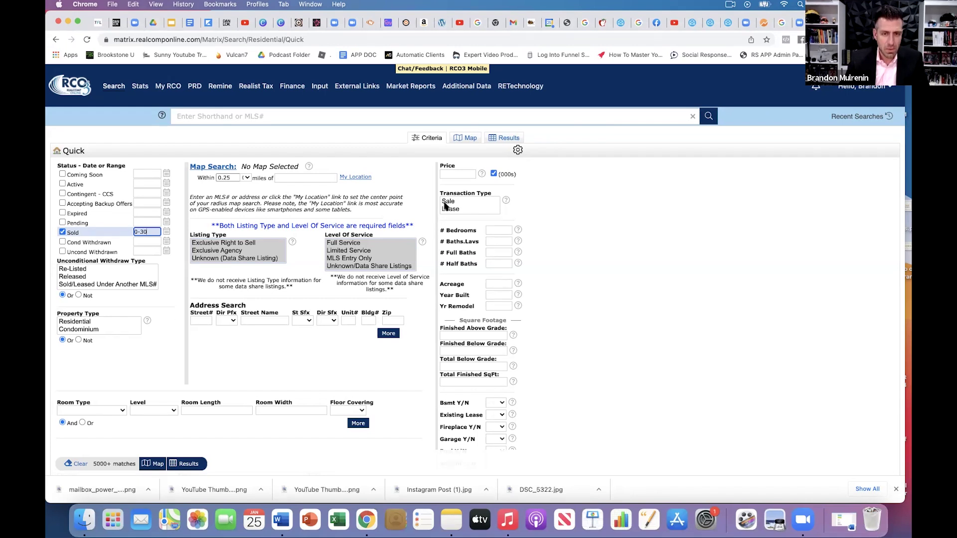
drag(446, 201, 449, 208)
Set county to OAK and select areas 02151 Rochester Hills and 02152 Rochester.
scroll(77, 383, down, 5)
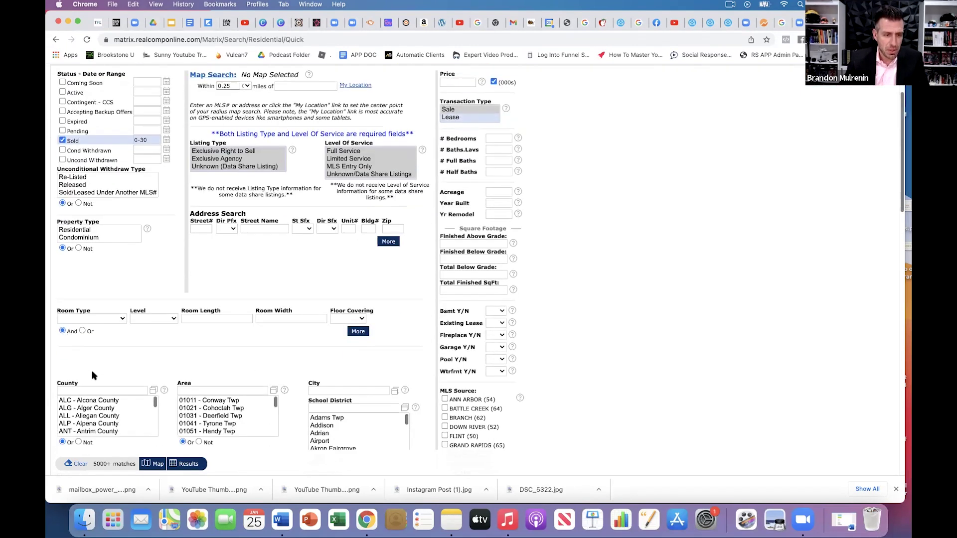
click(101, 396)
text(oak)
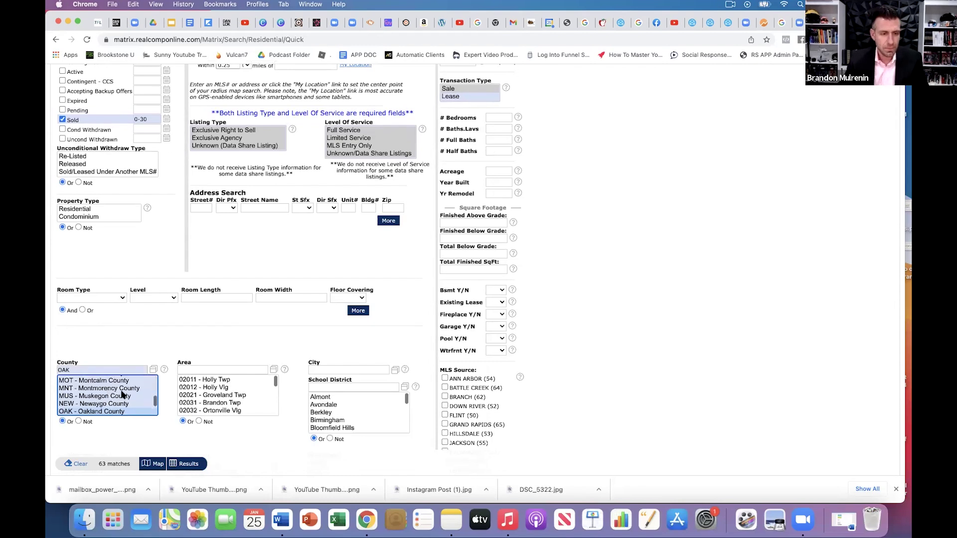
scroll(219, 407, down, 3)
scroll(229, 405, down, 4)
scroll(228, 405, down, 4)
click(230, 380)
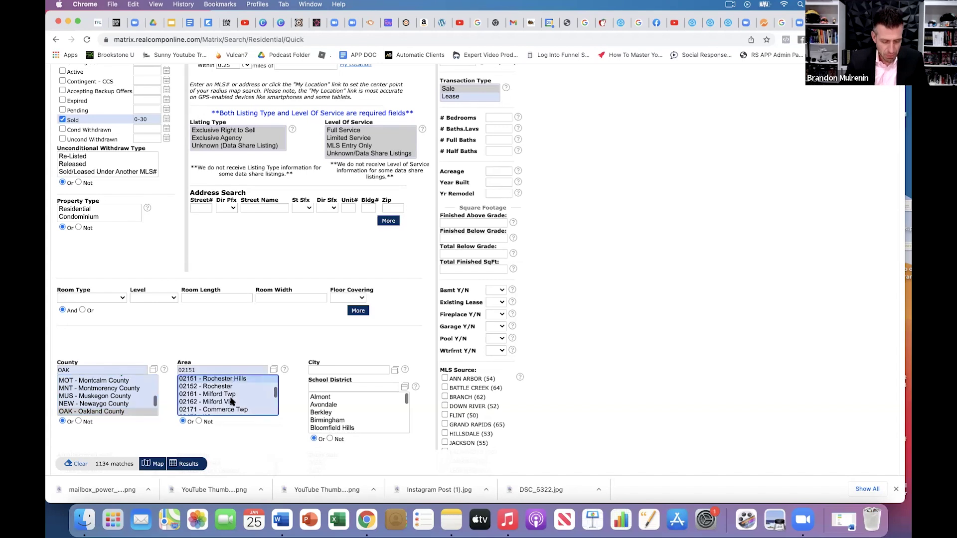
super+click(231, 387)
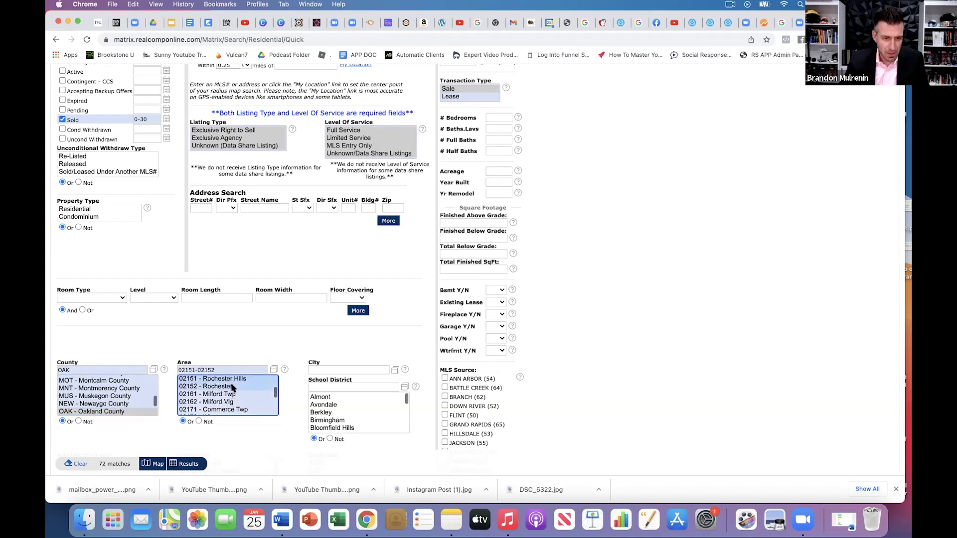
click(233, 439)
Set a minimum price of 200 and show the matching sold results.
scroll(400, 288, up, 1)
scroll(399, 292, up, 3)
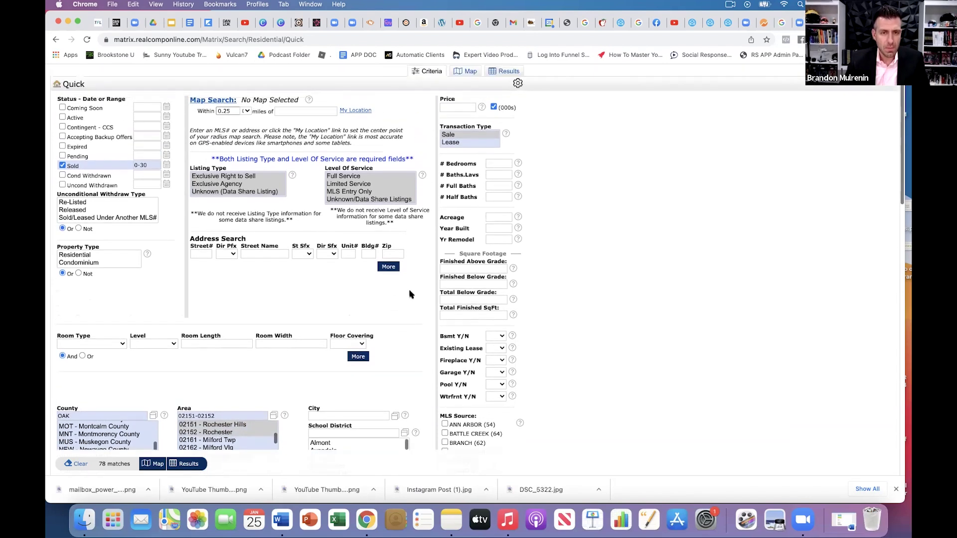
click(462, 107)
text(200+)
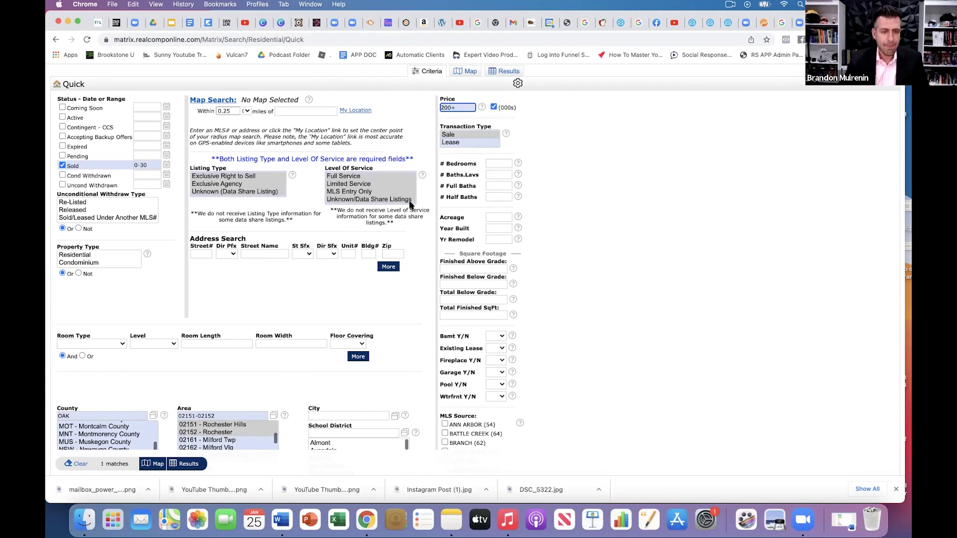
click(193, 463)
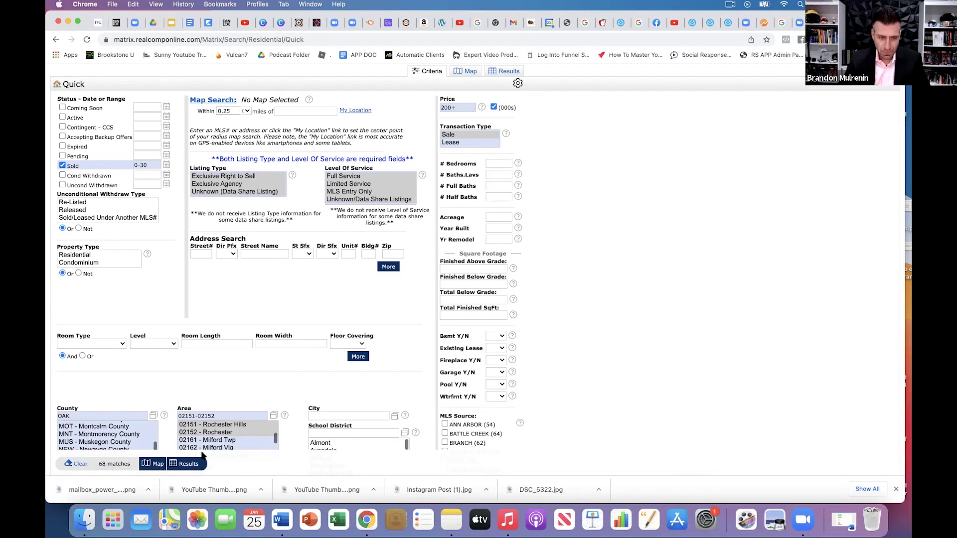
click(195, 463)
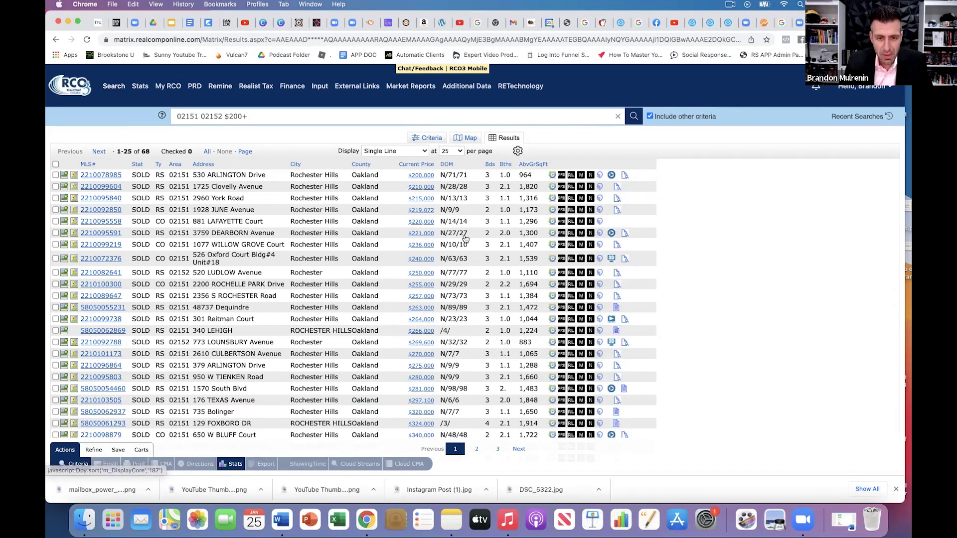
scroll(453, 318, down, 5)
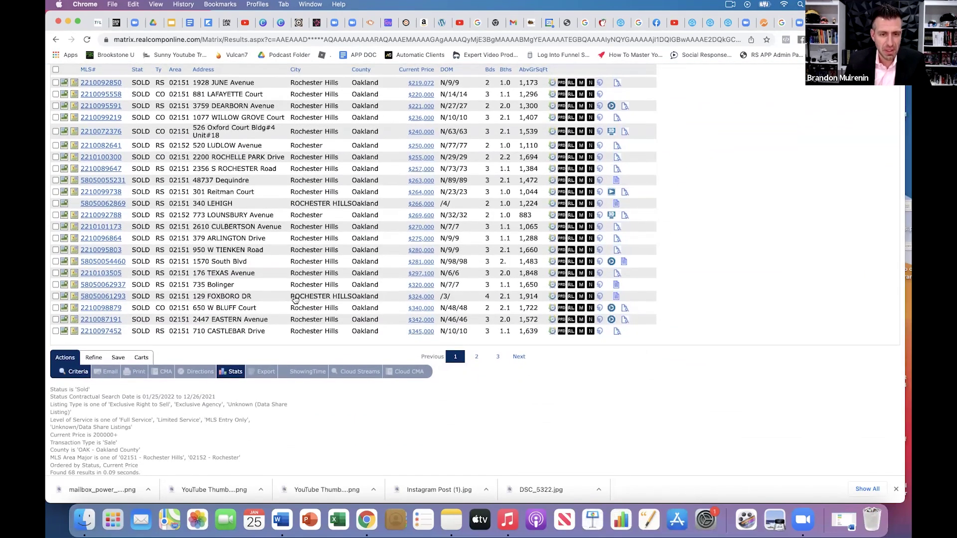
click(103, 297)
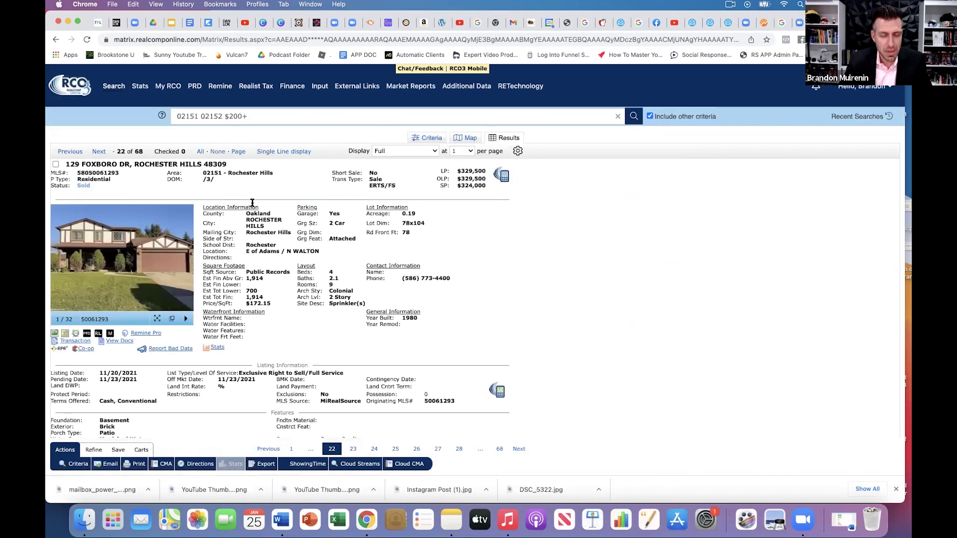
scroll(259, 224, down, 10)
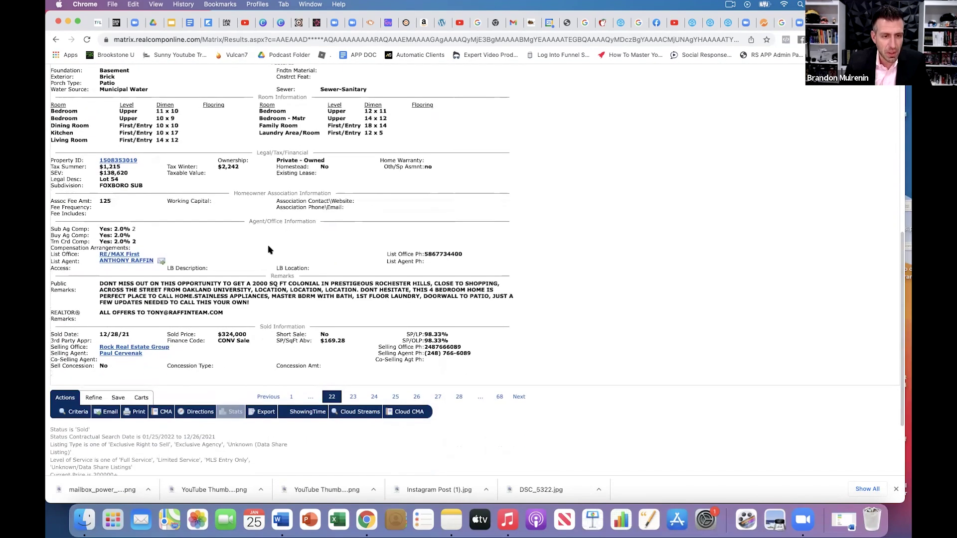
scroll(98, 324, up, 1)
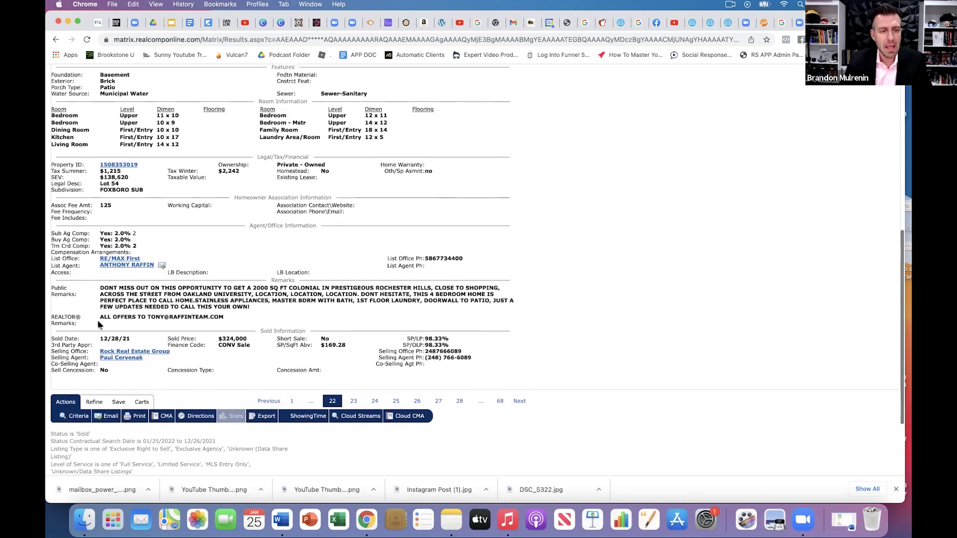
drag(100, 318, 227, 322)
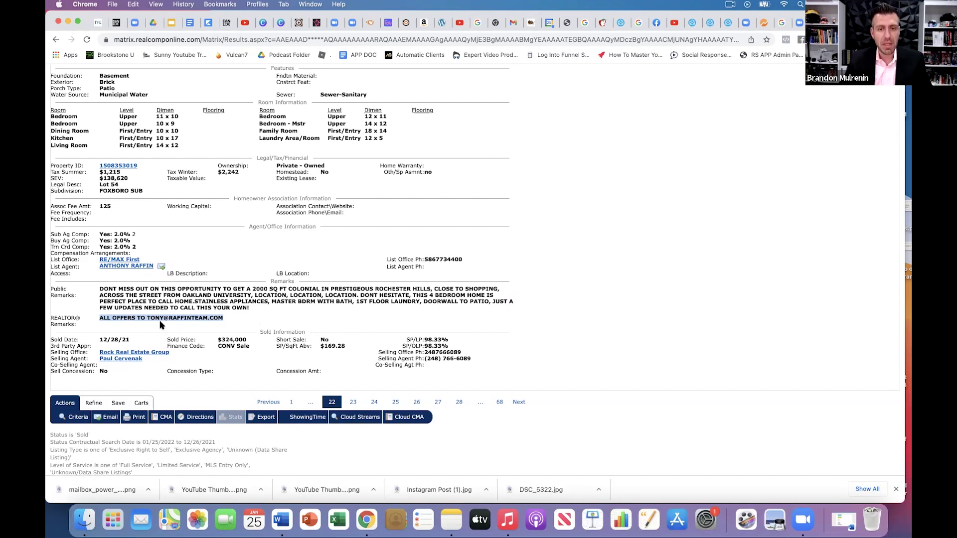
click(55, 40)
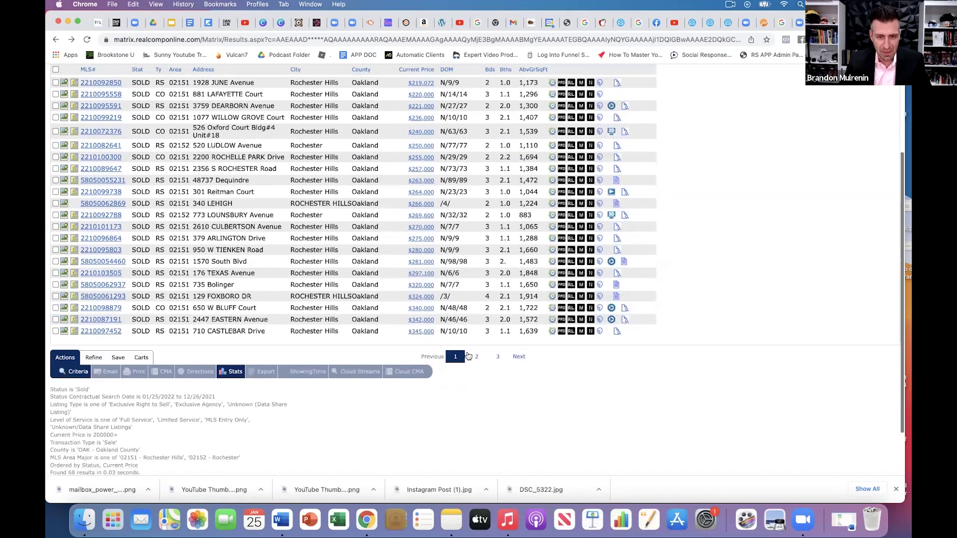
click(477, 357)
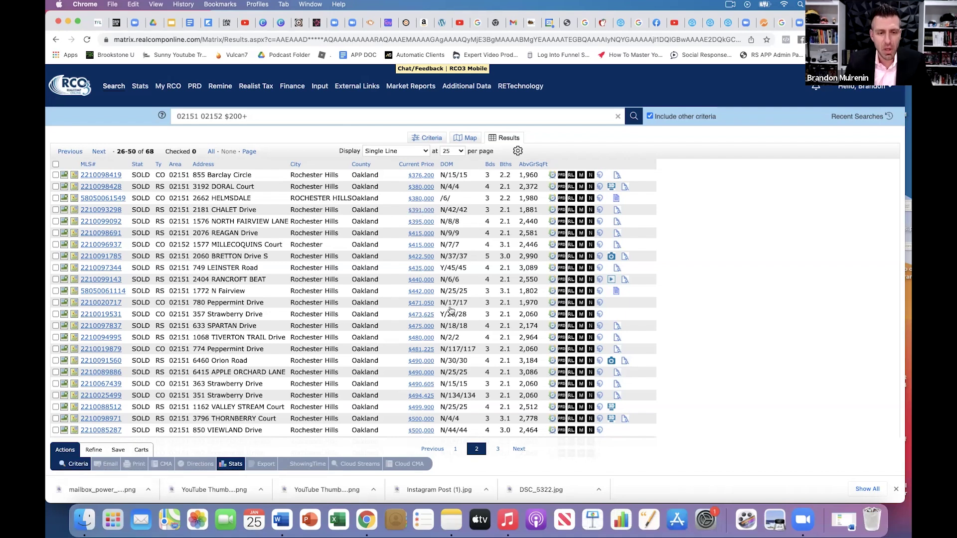
click(115, 338)
Highlight the days-on-market N/2/2, list price $459,900 and sold price $480,000.
drag(222, 179, 203, 181)
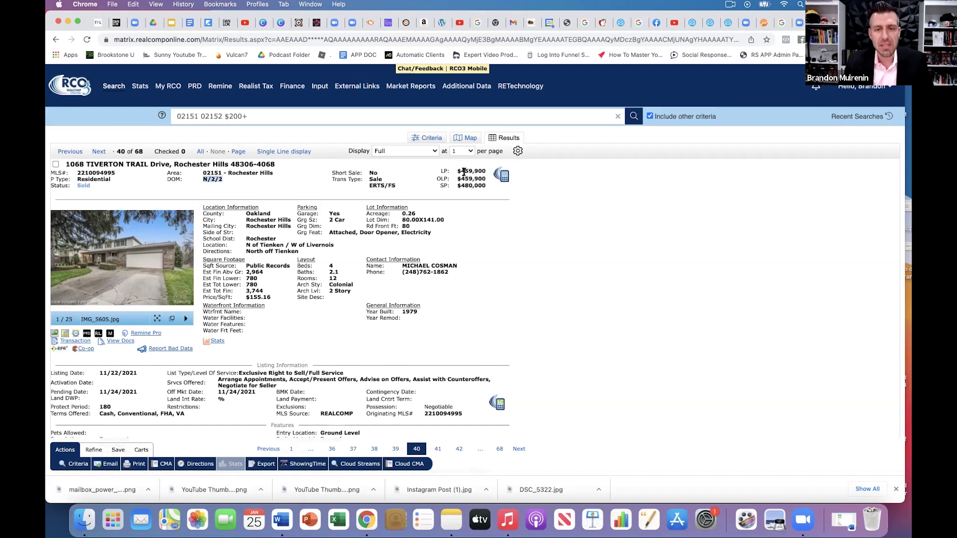
drag(457, 172, 488, 174)
drag(491, 186, 458, 185)
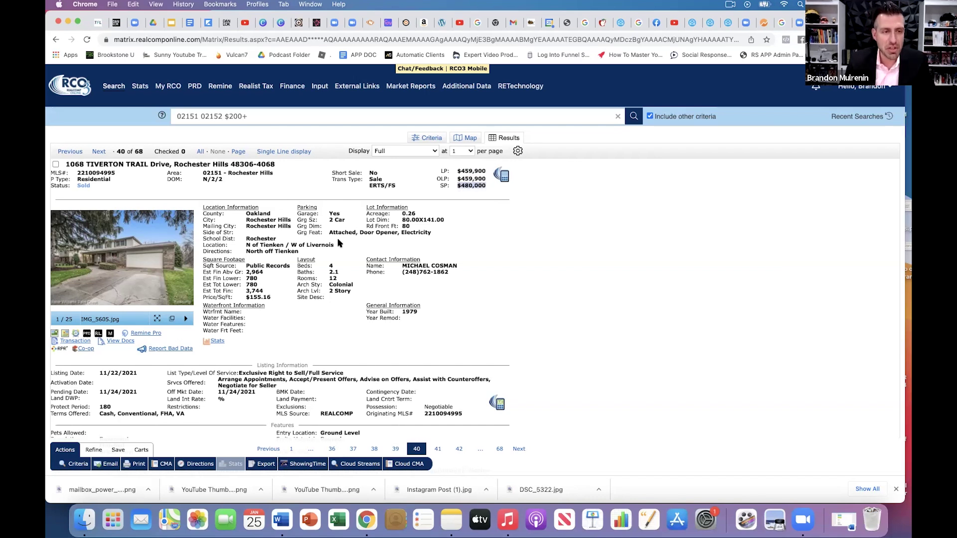
Highlight the REALTOR Remarks, re-mark the $480,000 sold price, then go back to results.
scroll(332, 243, down, 10)
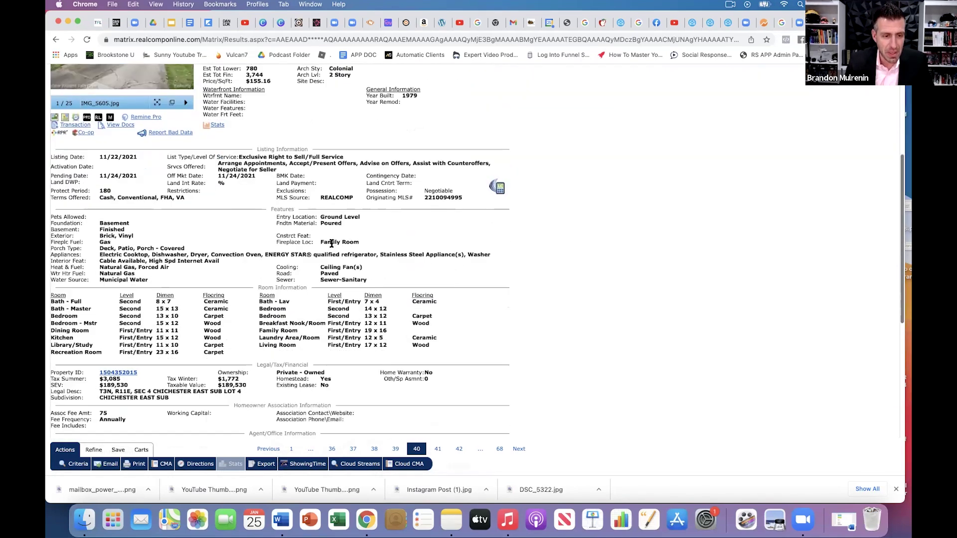
scroll(331, 246, down, 4)
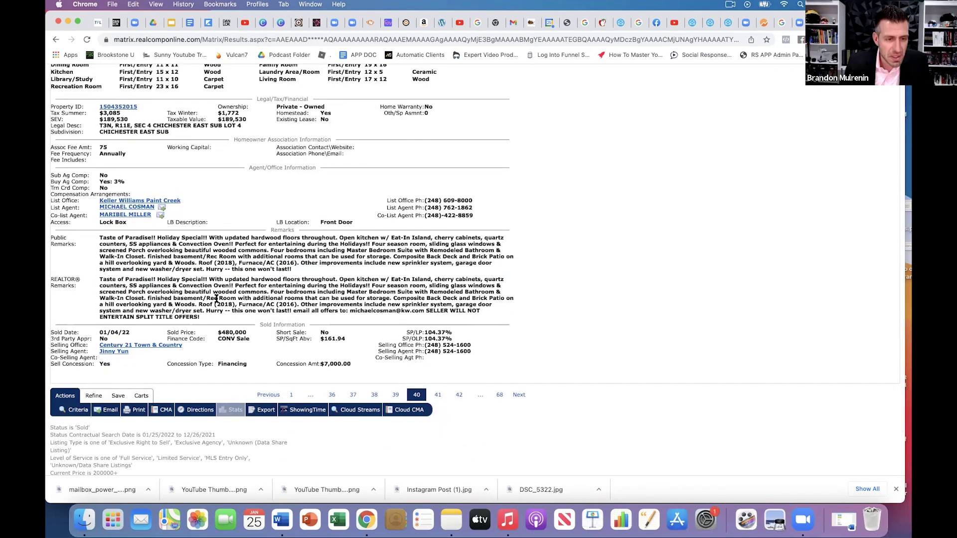
drag(111, 281, 365, 325)
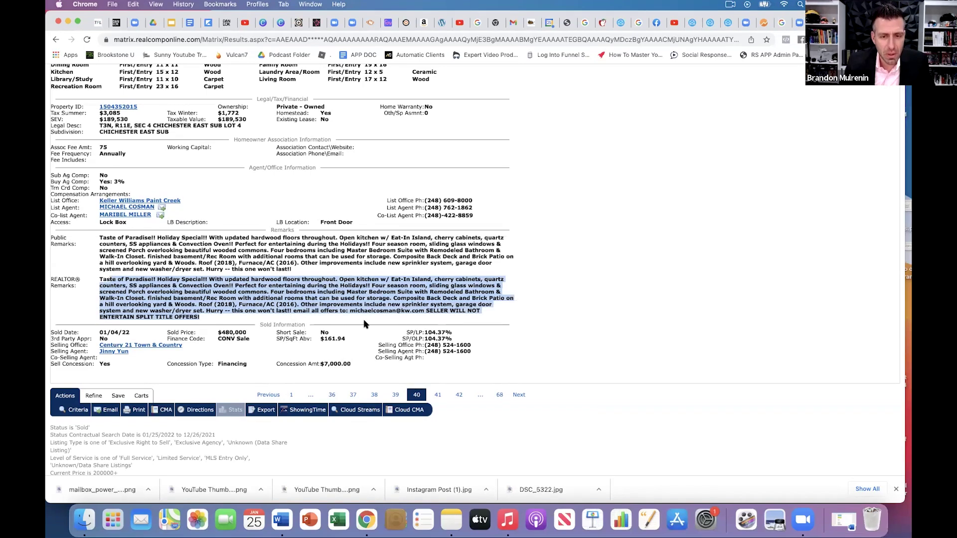
click(403, 326)
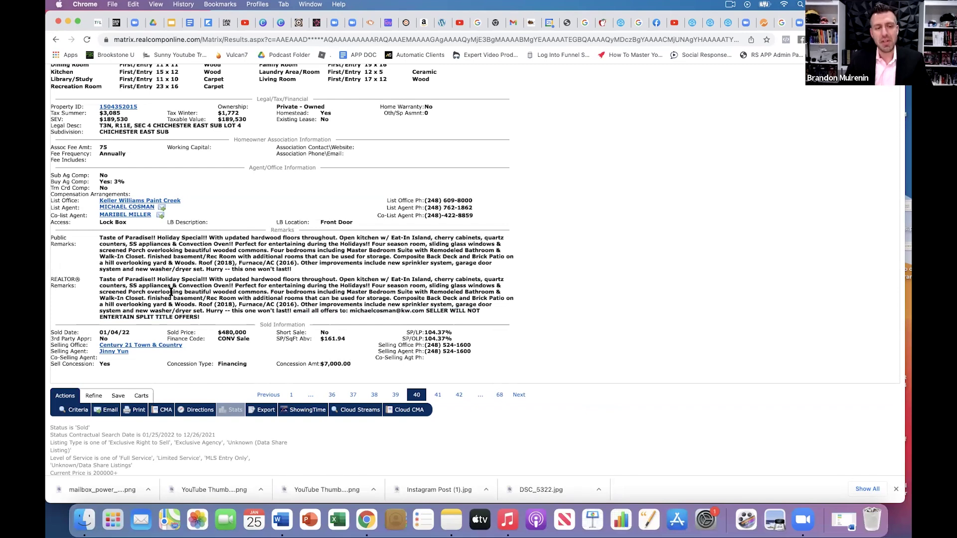
scroll(171, 293, up, 3)
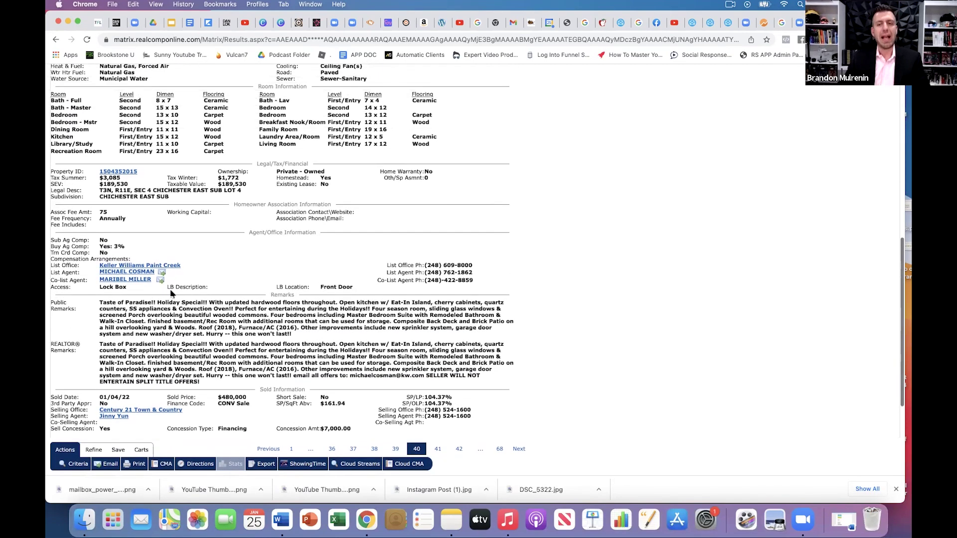
scroll(171, 292, up, 5)
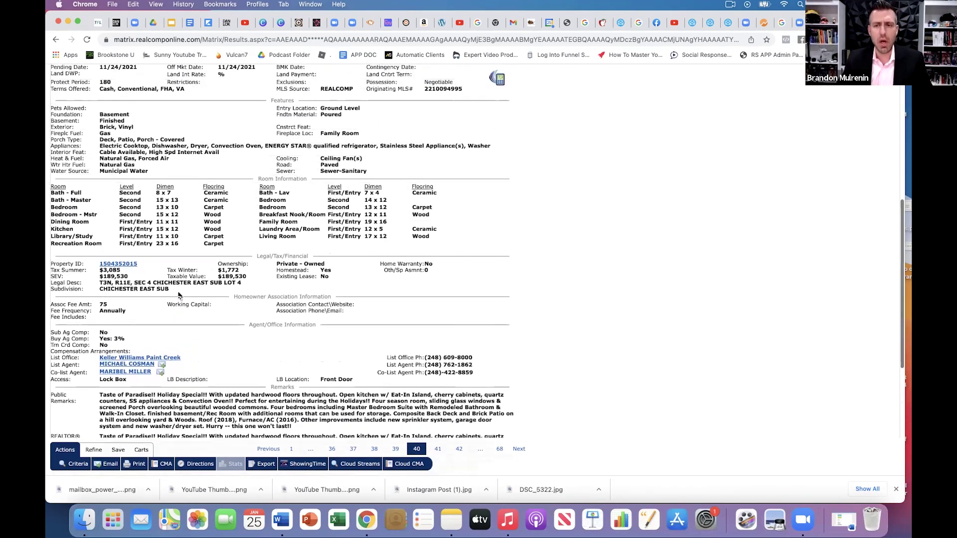
scroll(180, 297, up, 15)
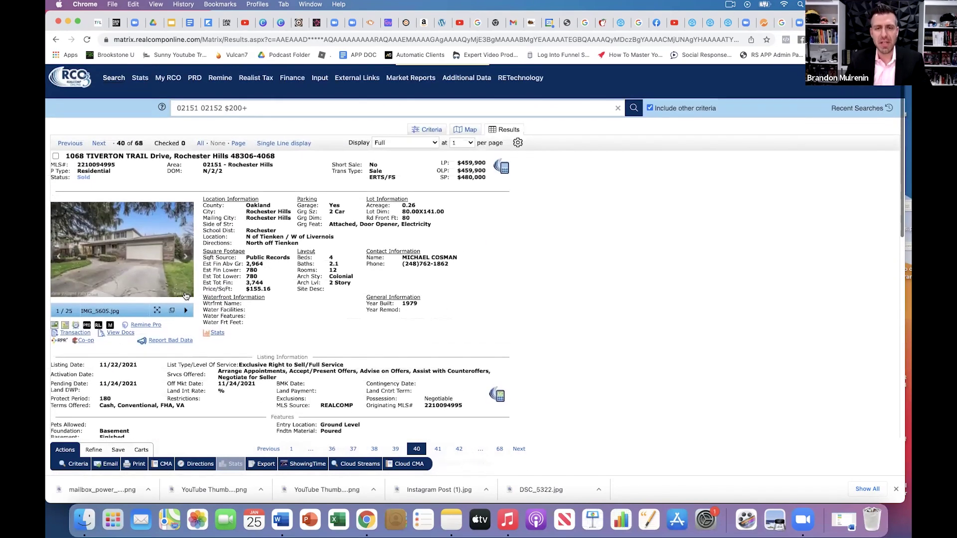
scroll(186, 297, up, 1)
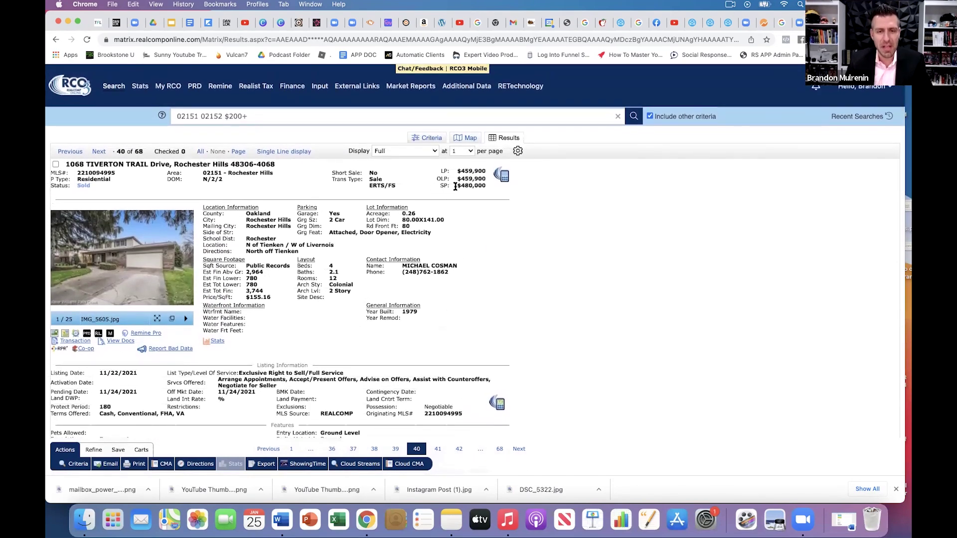
drag(459, 186, 486, 190)
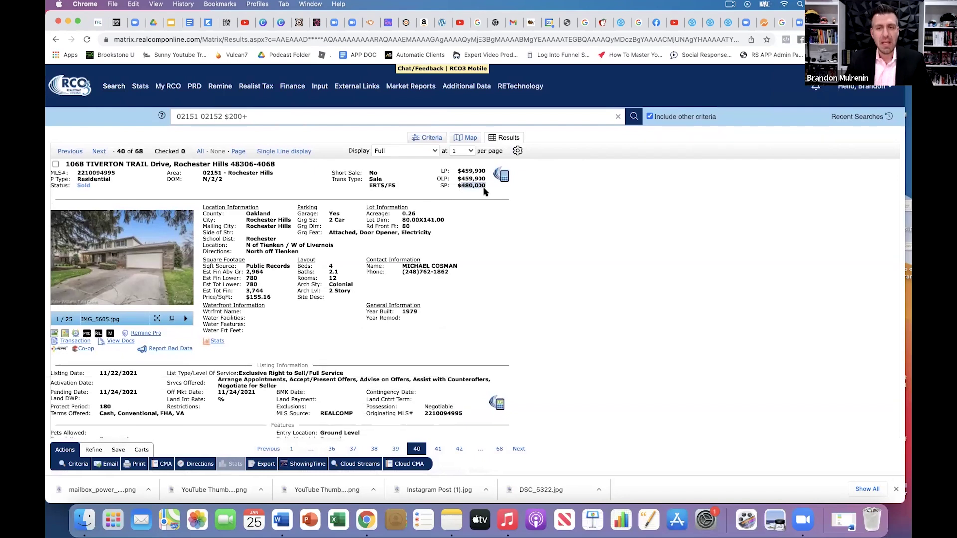
click(56, 40)
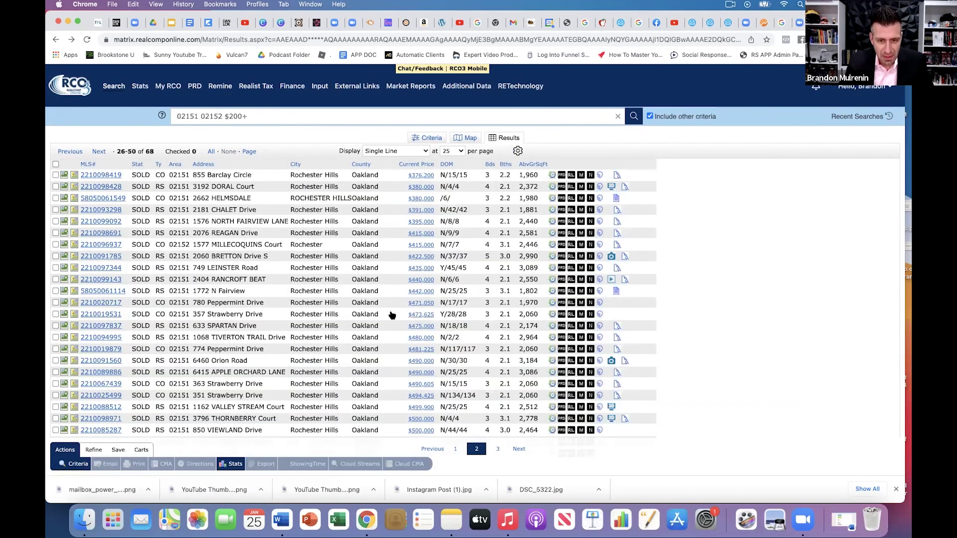
scroll(394, 321, down, 3)
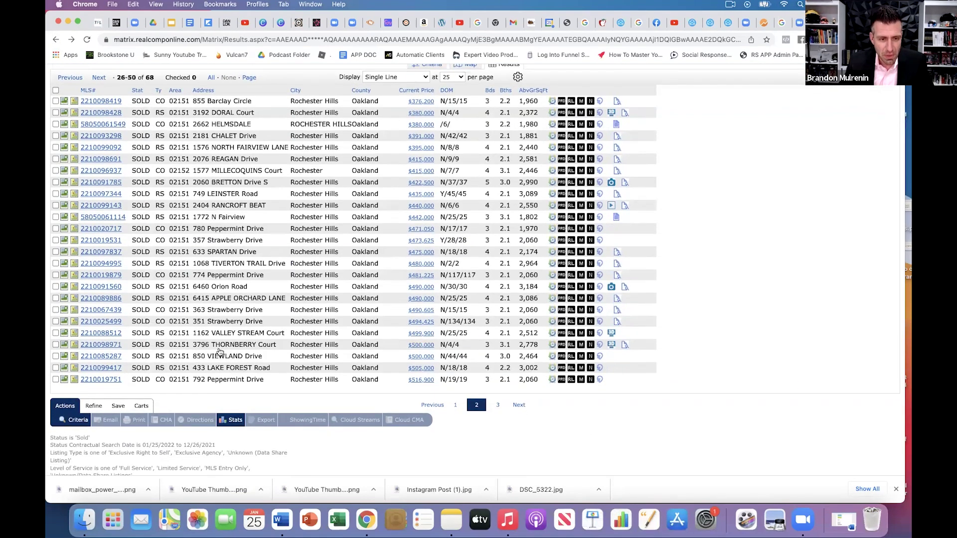
click(118, 345)
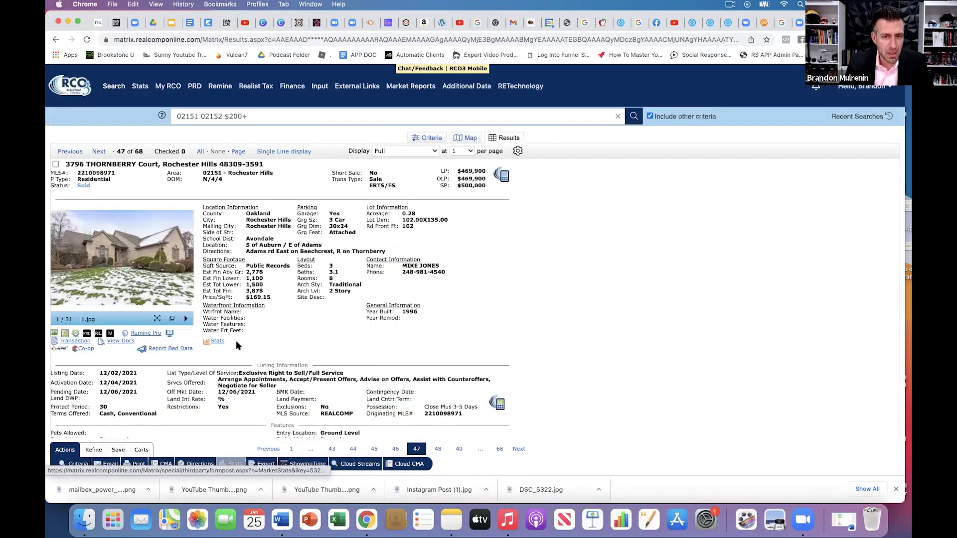
drag(459, 178, 487, 186)
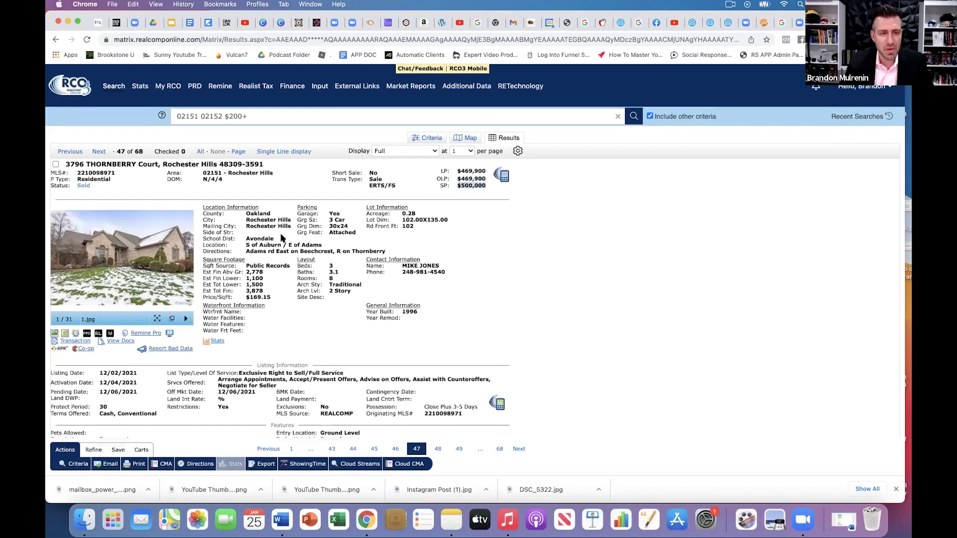
scroll(282, 240, down, 10)
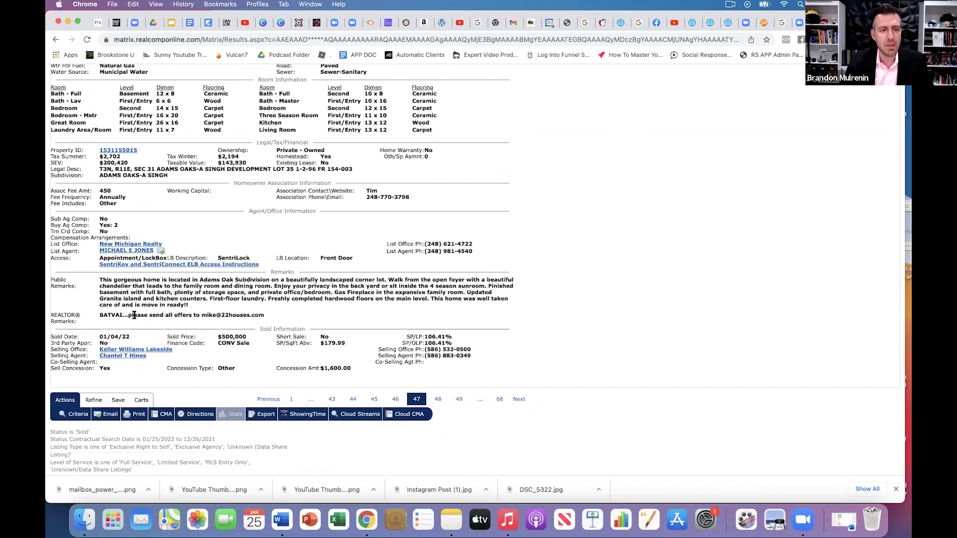
drag(128, 316, 250, 323)
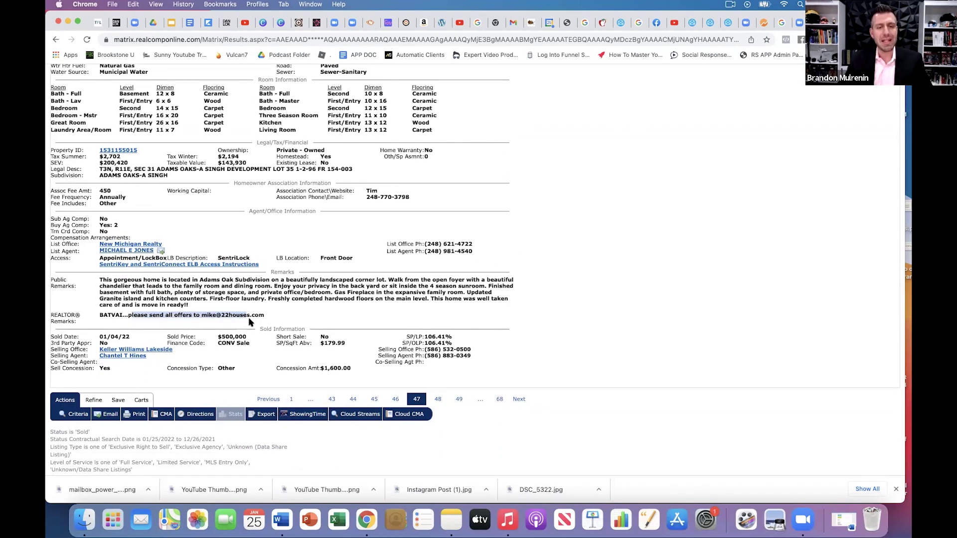
scroll(249, 323, up, 15)
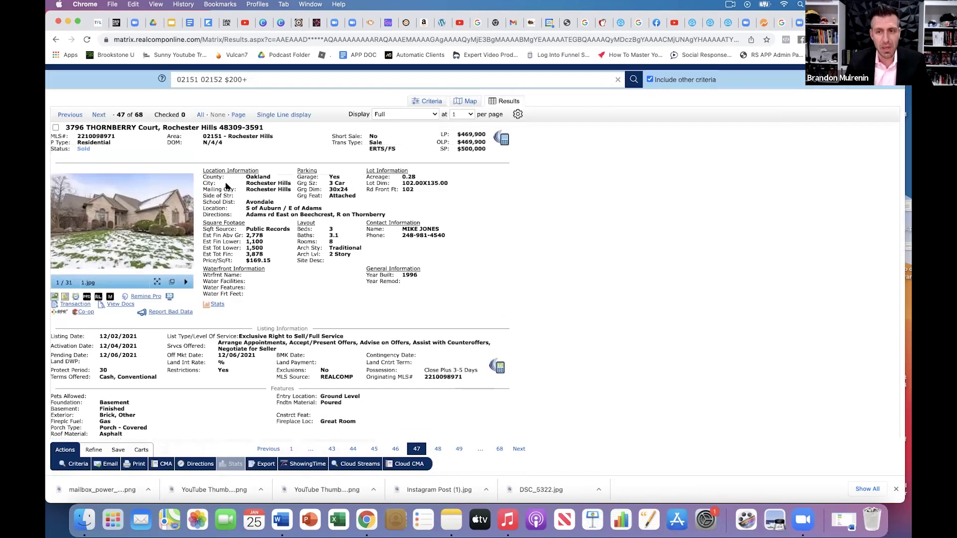
scroll(225, 186, up, 2)
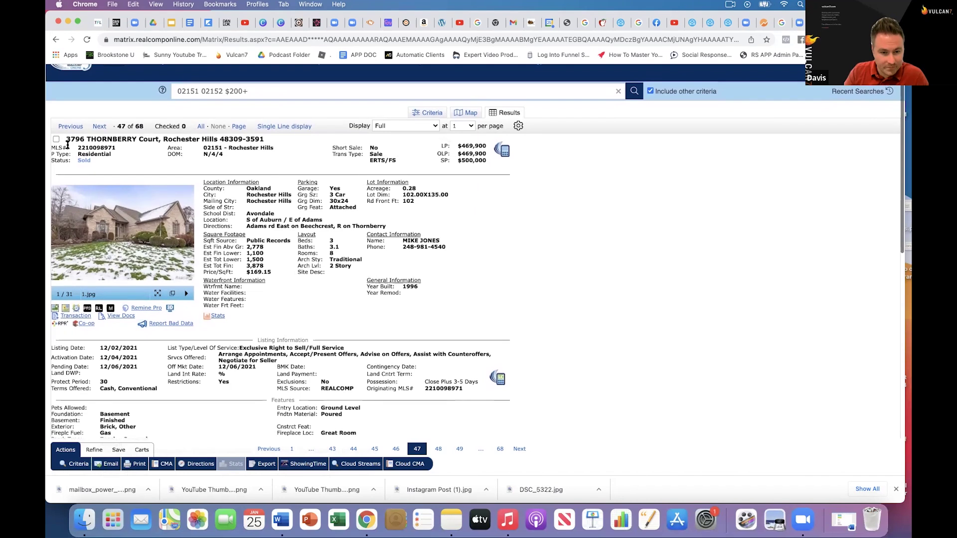
Scroll back to the top of the Thornberry Court listing.
scroll(66, 144, up, 1)
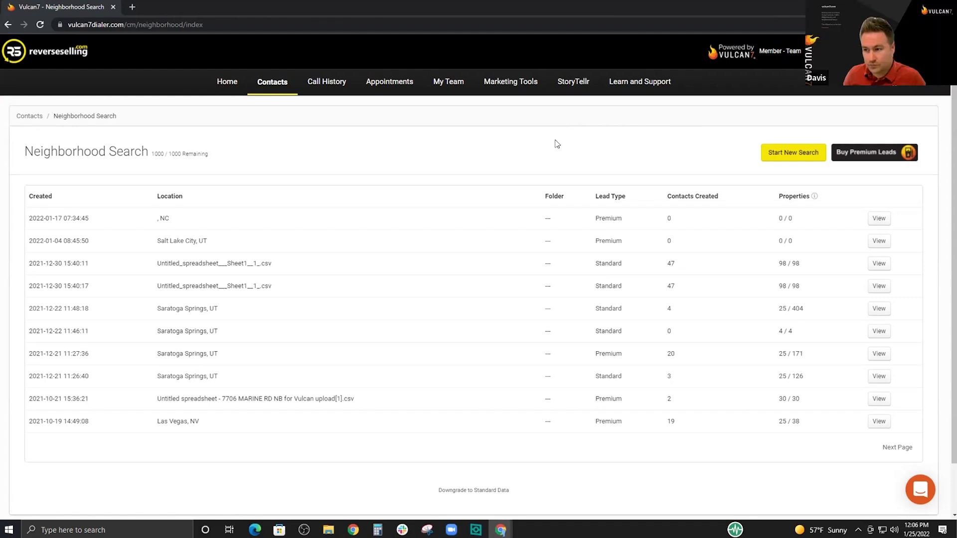
click(779, 156)
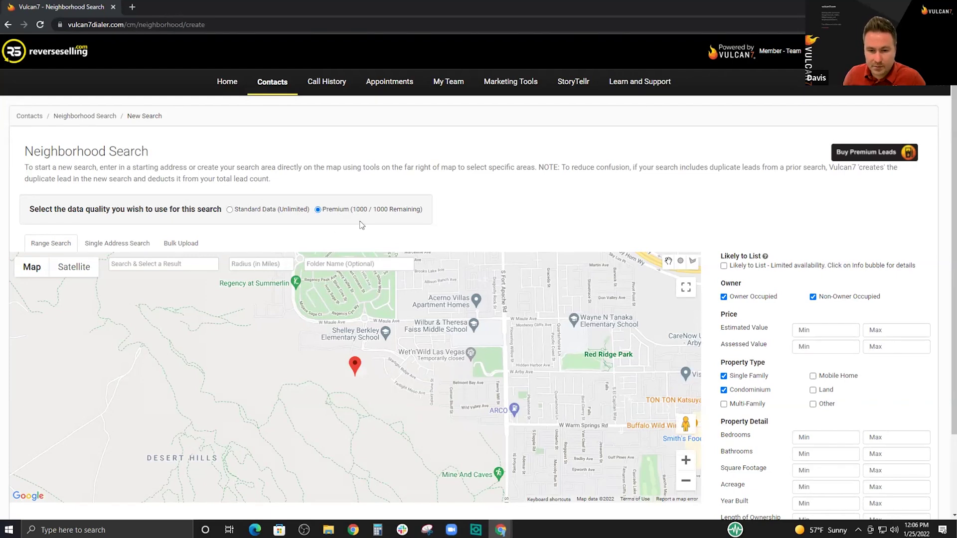
text(3796 thornberry court rochester hills 48309)
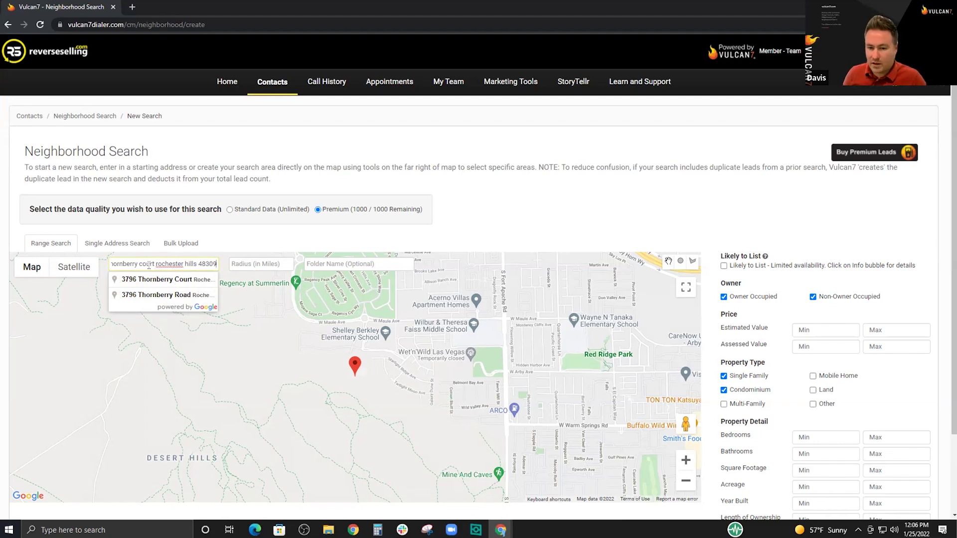
click(153, 279)
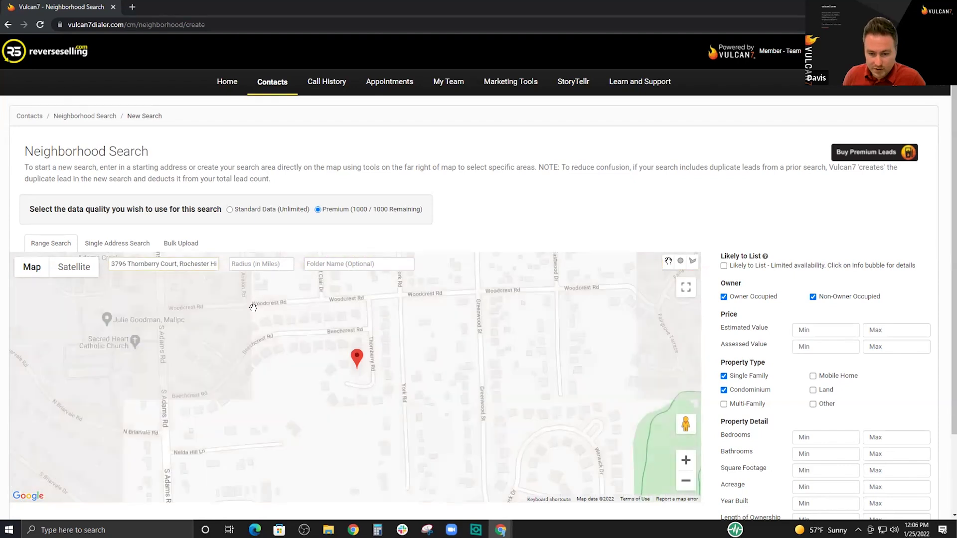
scroll(451, 364, up, 2)
ctrl+scroll(452, 366, up, 2)
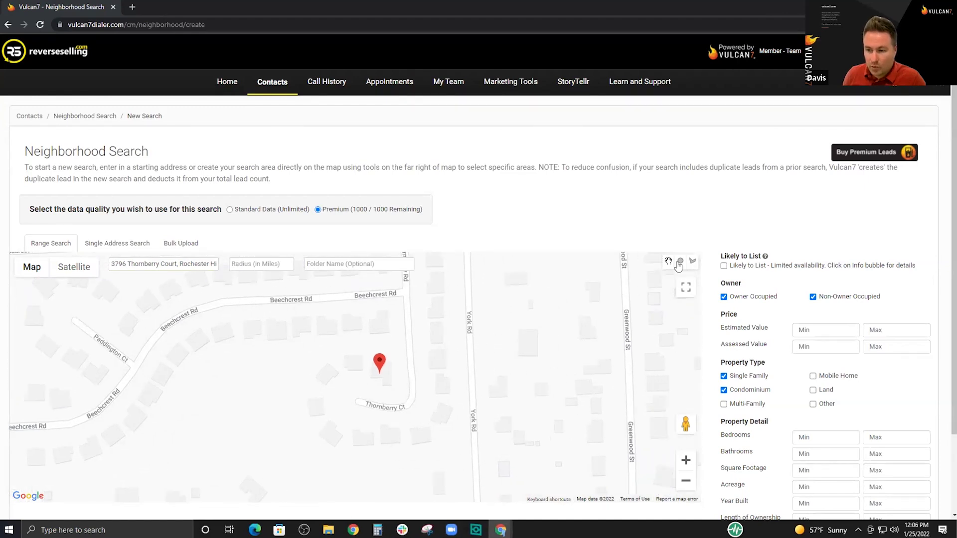
scroll(688, 213, down, 1)
Try a circle search area, then a freehand outline, around the Thornberry Ct pin.
click(680, 212)
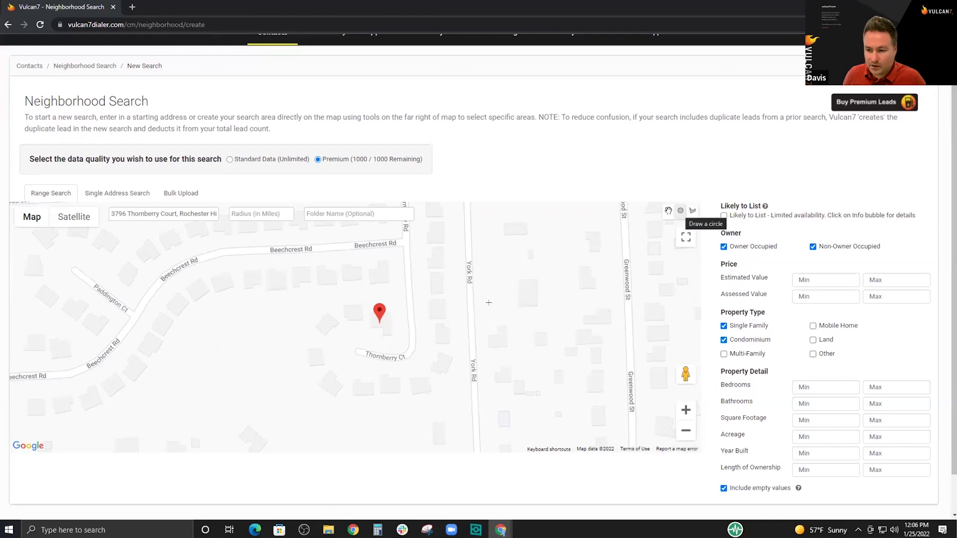
drag(383, 311, 383, 436)
scroll(501, 407, down, 2)
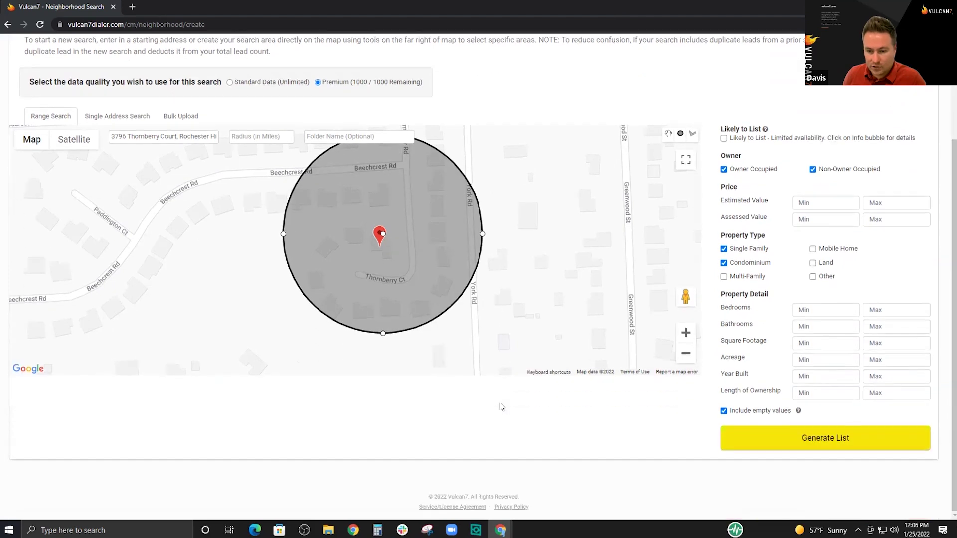
click(691, 135)
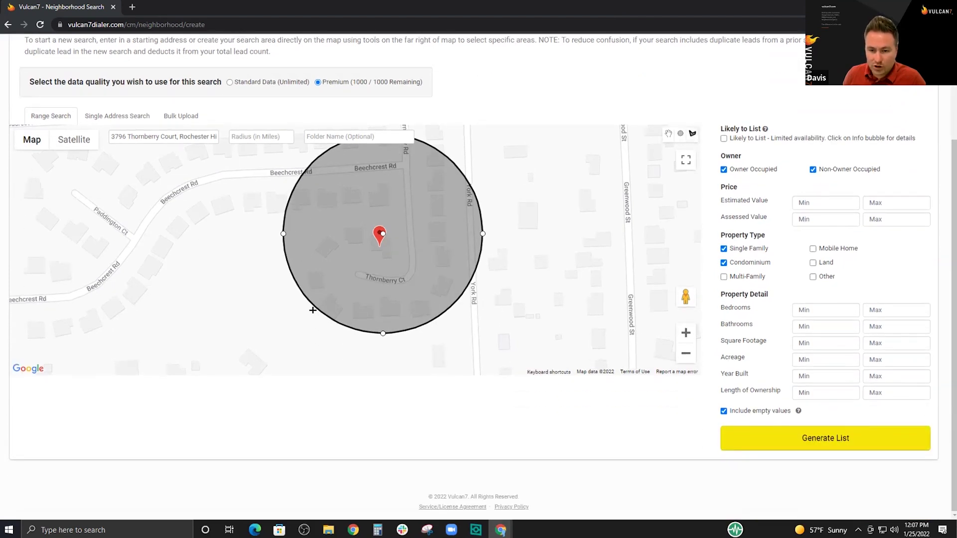
mouse_move(280, 267)
mouse_down()
mouse_move(318, 340)
mouse_move(489, 331)
mouse_move(487, 176)
mouse_move(476, 145)
mouse_up()
mouse_move(153, 165)
mouse_down()
mouse_move(212, 173)
mouse_move(280, 267)
mouse_up()
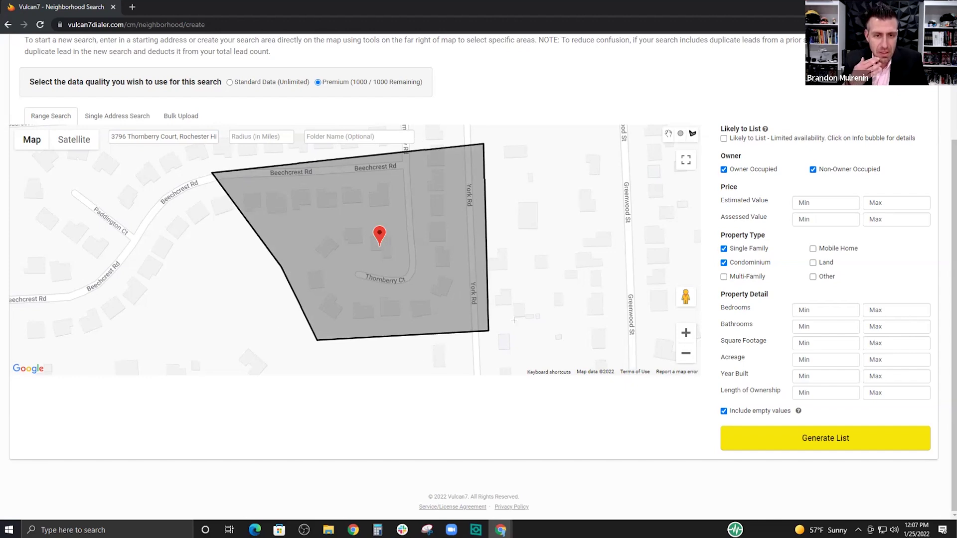
Zoom the map out and draw a rectangular search area between Woodcrest Rd and Adams Rd.
click(679, 352)
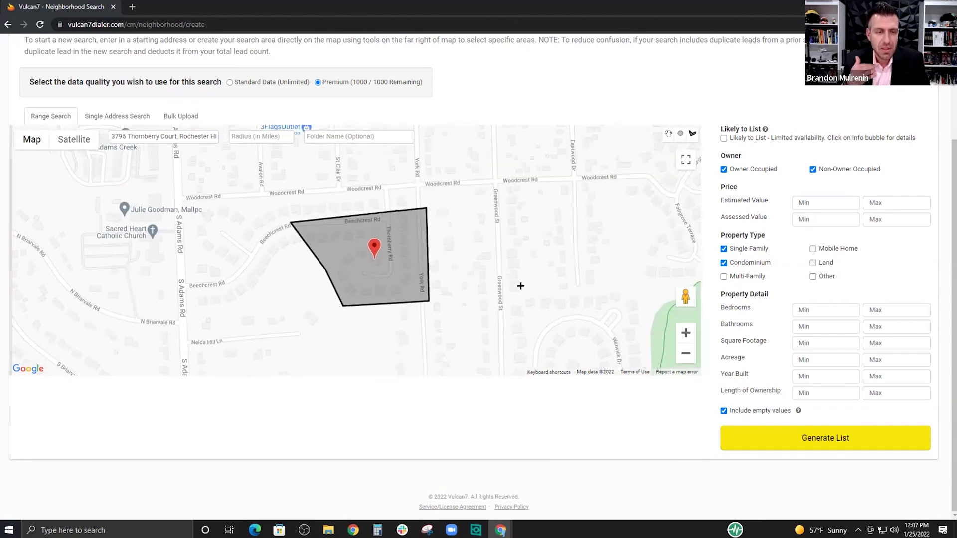
click(685, 353)
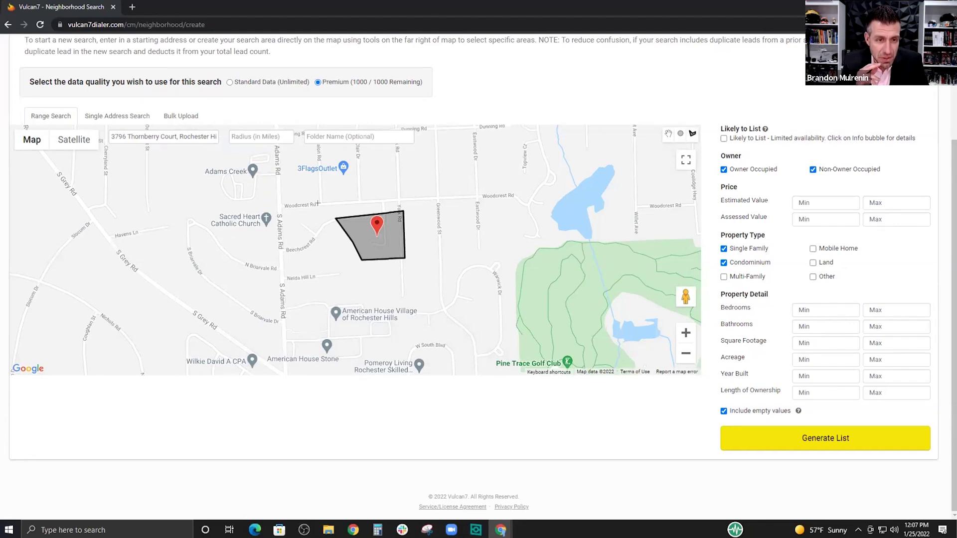
click(400, 199)
click(280, 206)
click(283, 309)
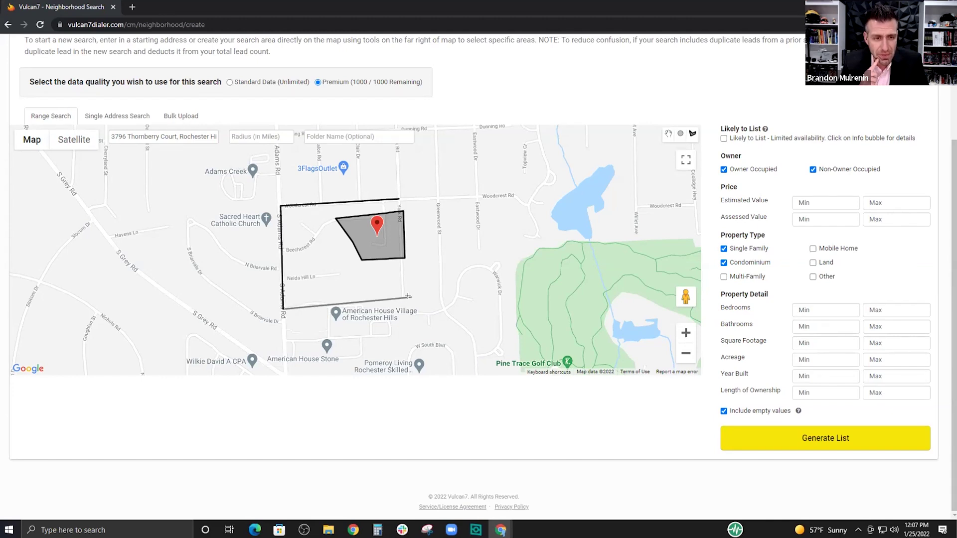
click(402, 295)
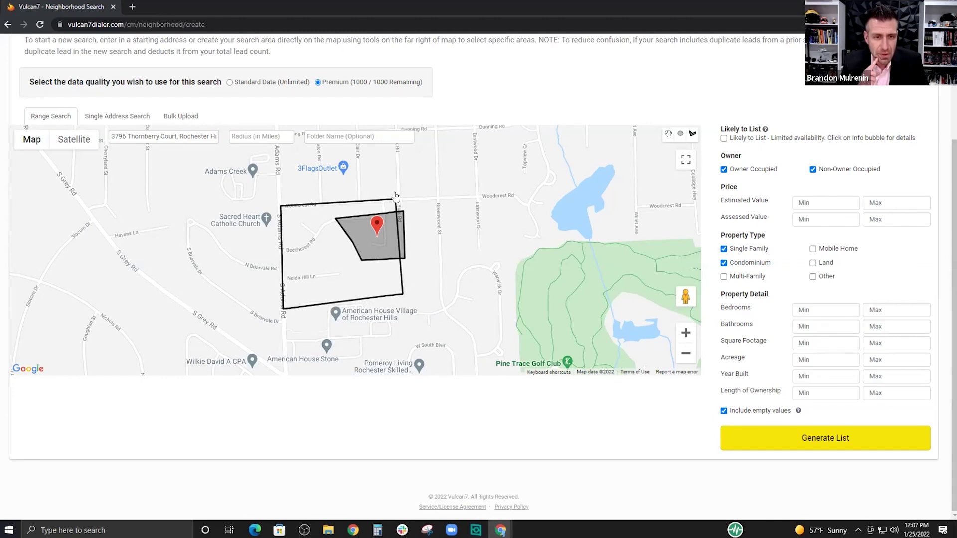
click(398, 200)
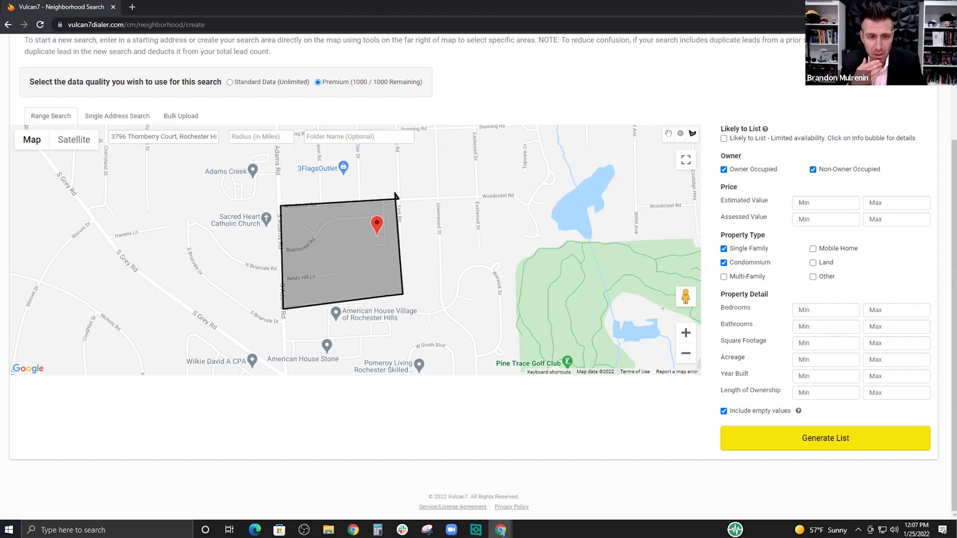
Zoom out further and draw a larger rectangle from Auburn Rd down to South Blvd.
click(686, 353)
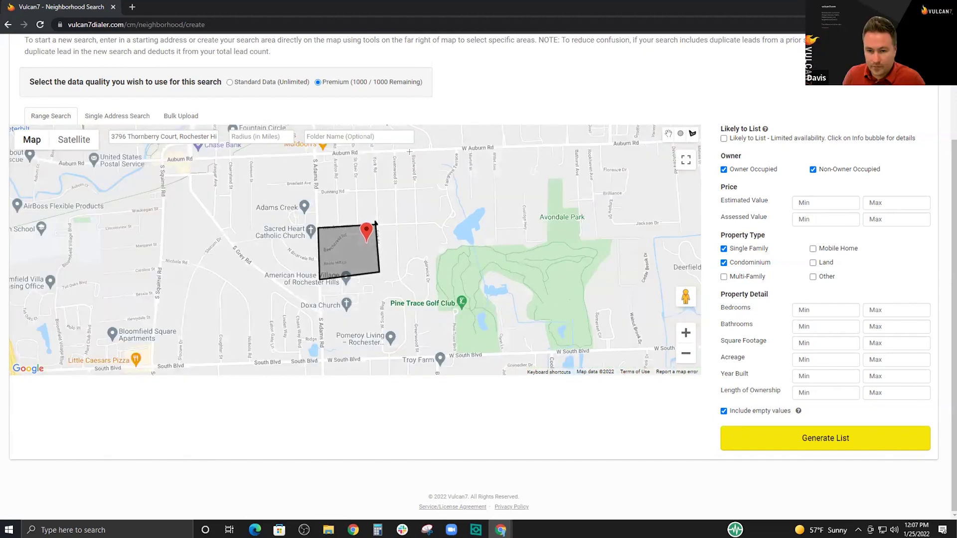
click(411, 151)
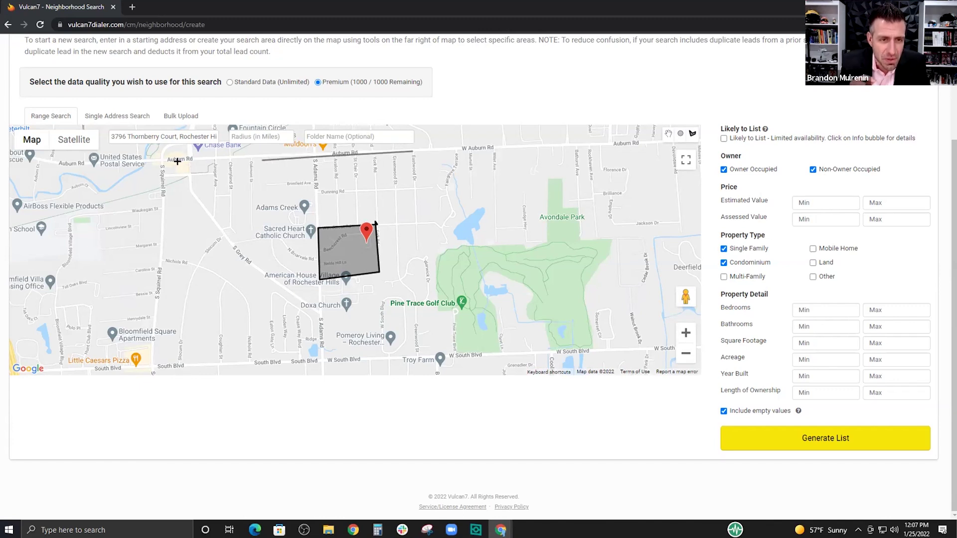
click(315, 155)
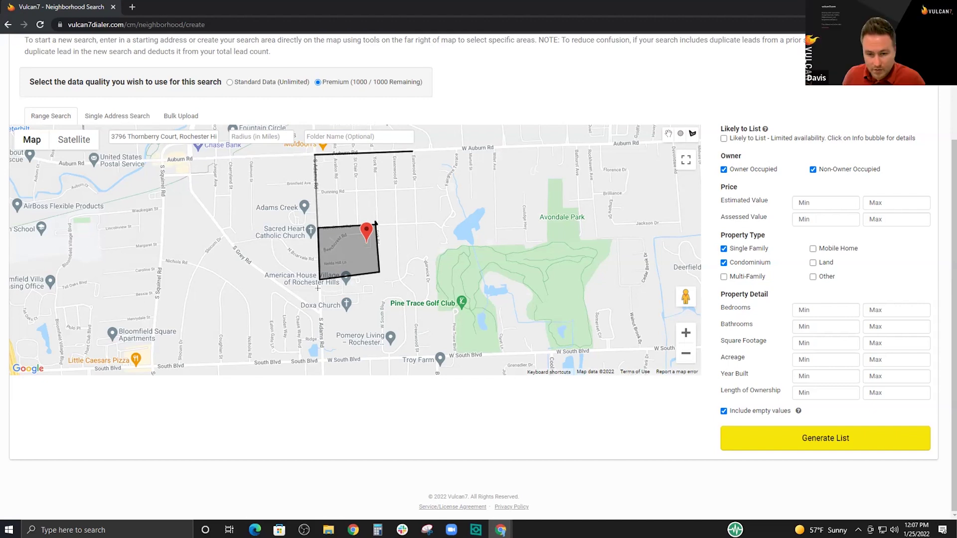
click(323, 361)
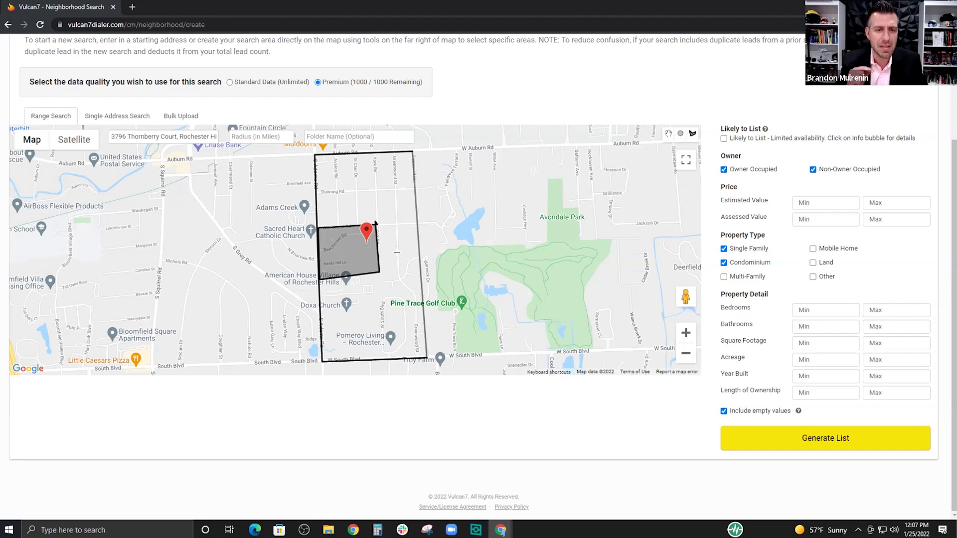
click(413, 152)
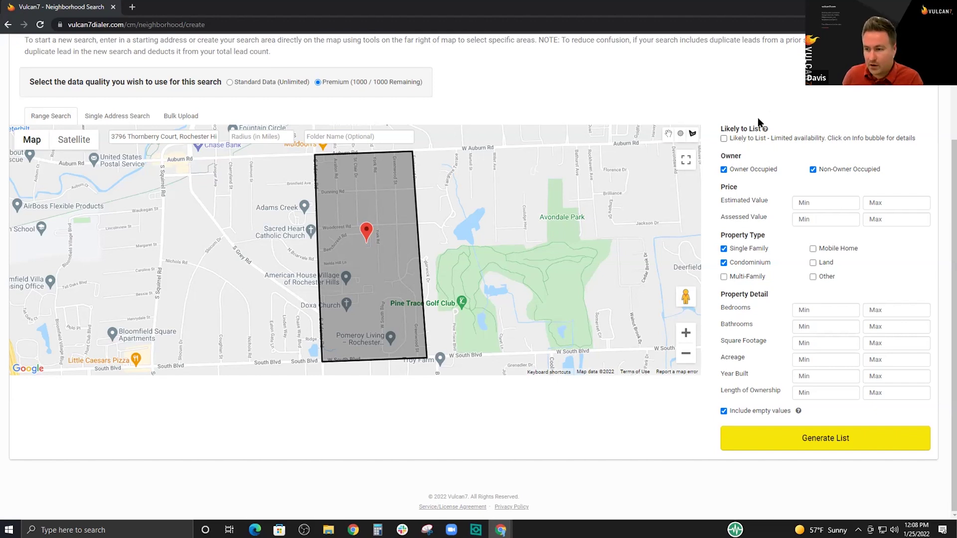
mouse_move(766, 129)
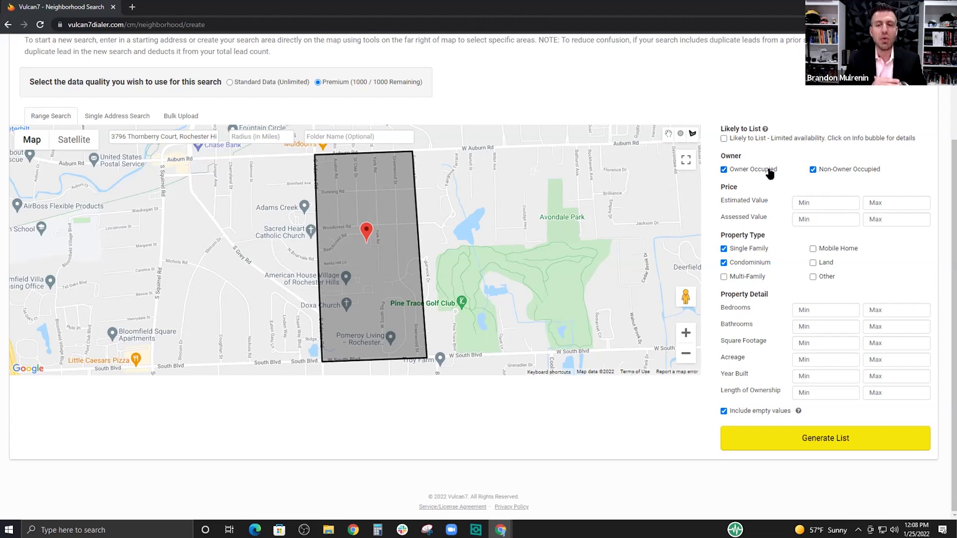
click(754, 172)
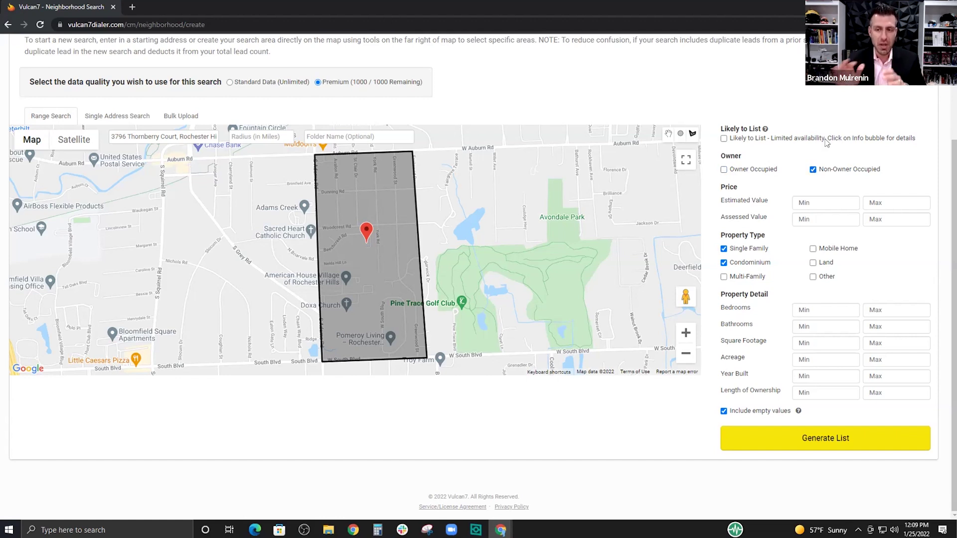
click(766, 171)
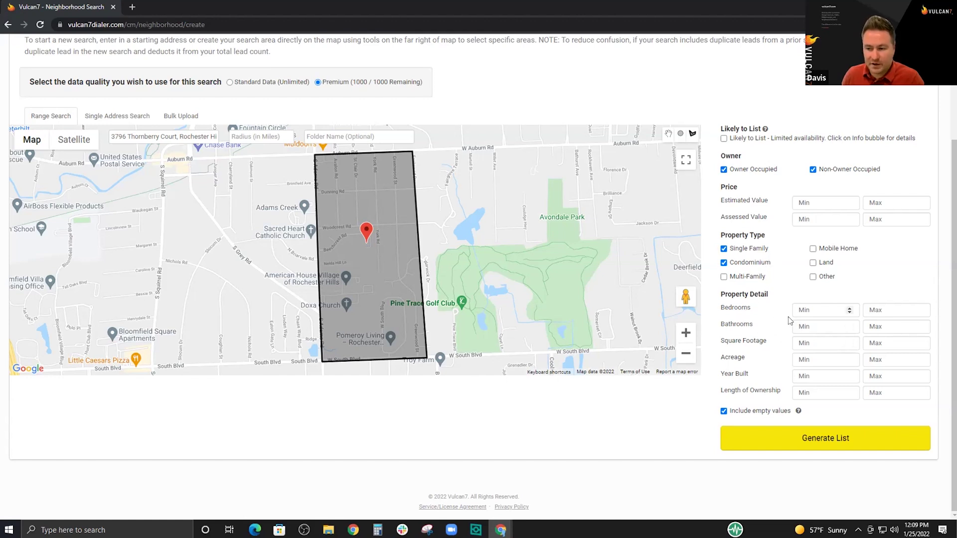
Generate the premium contact list for the drawn area around Thornberry Court.
click(786, 441)
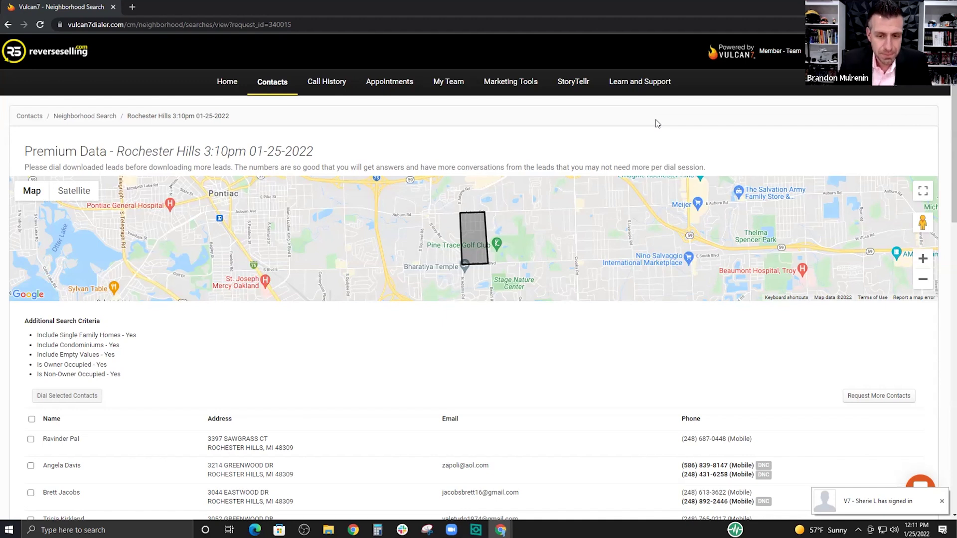
scroll(465, 255, down, 2)
scroll(465, 259, down, 14)
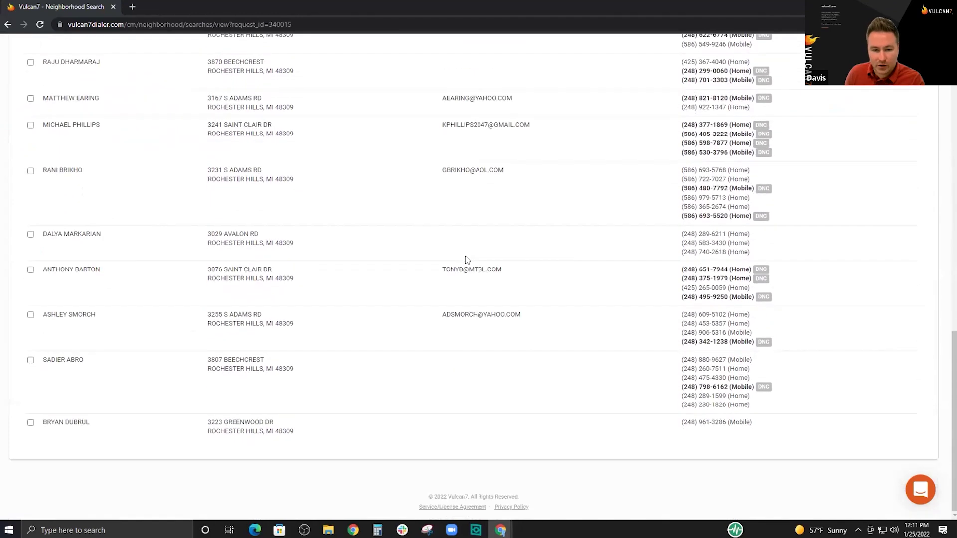
scroll(466, 256, up, 13)
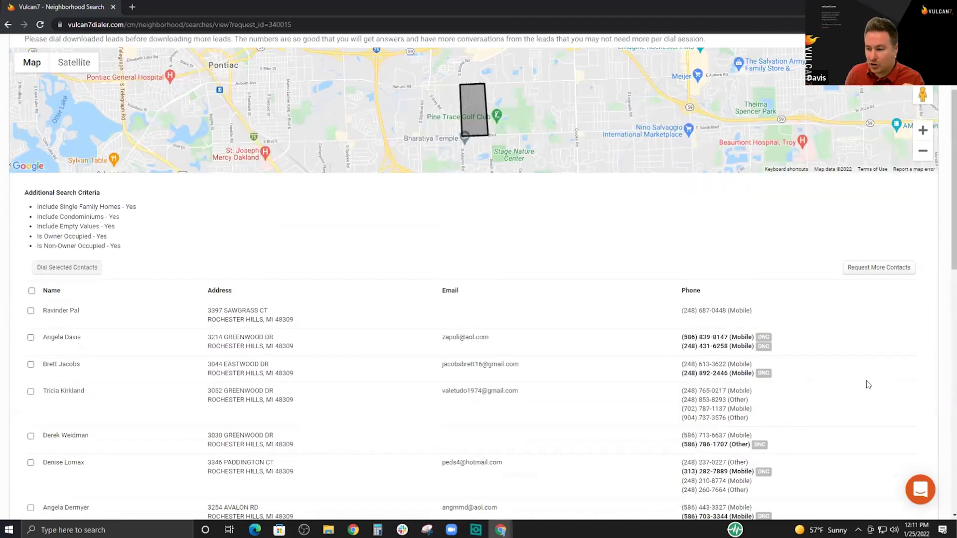
scroll(875, 397, up, 3)
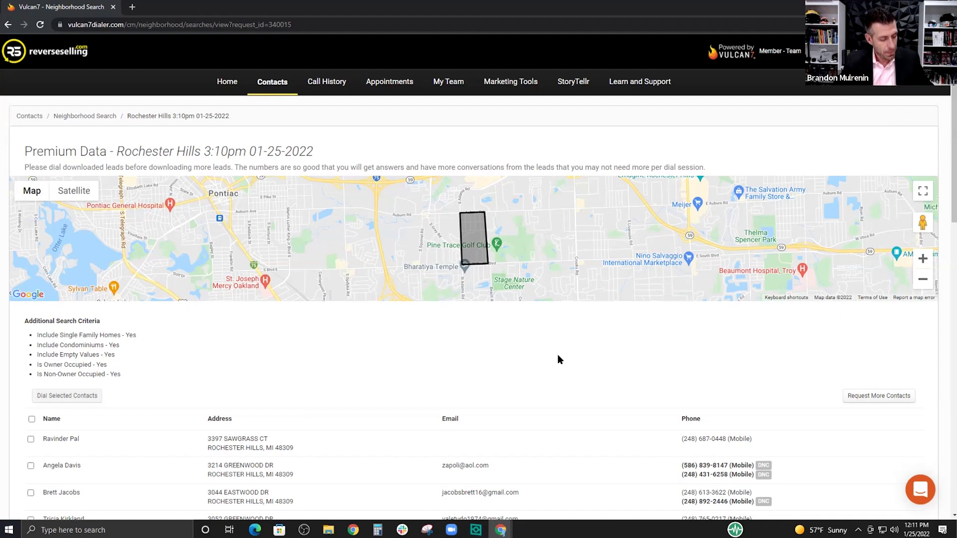
In Contacts, collapse Cole Neighborhood Data and open the Rochester Hills 3:10pm 01-25-2022 folder.
click(113, 116)
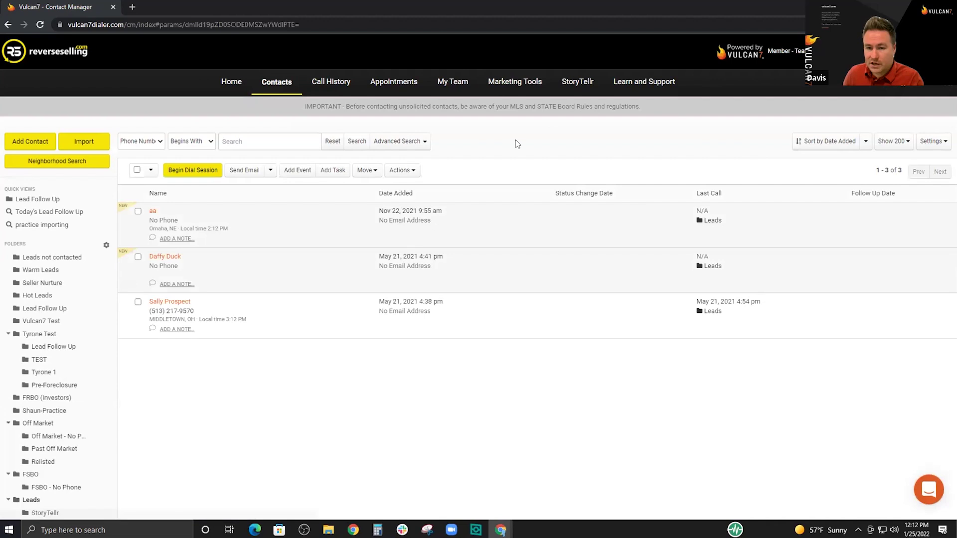
scroll(60, 323, down, 3)
scroll(61, 326, down, 8)
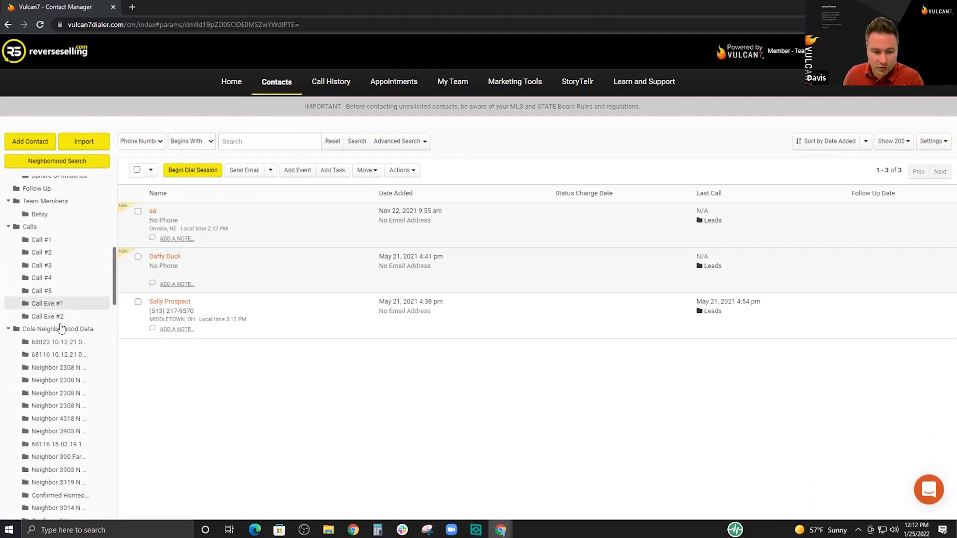
click(8, 230)
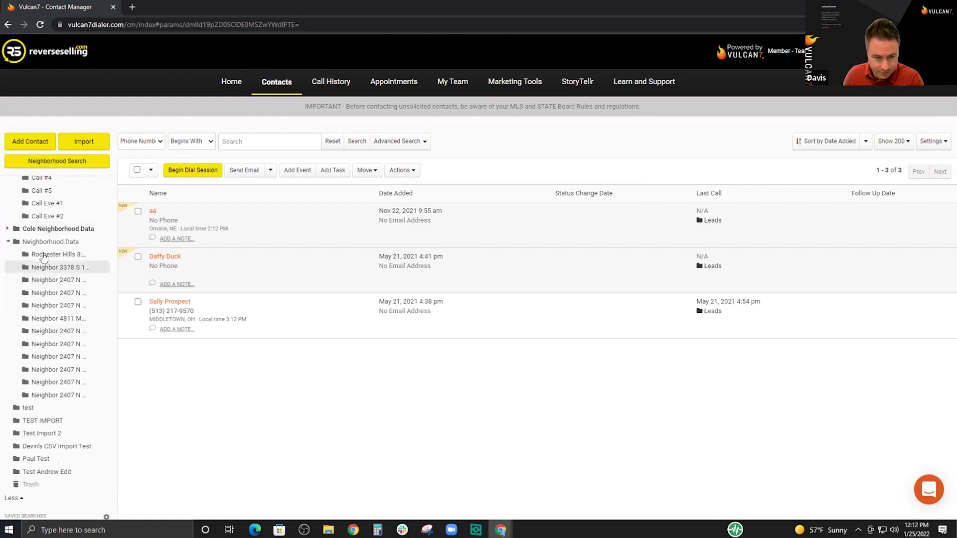
click(46, 256)
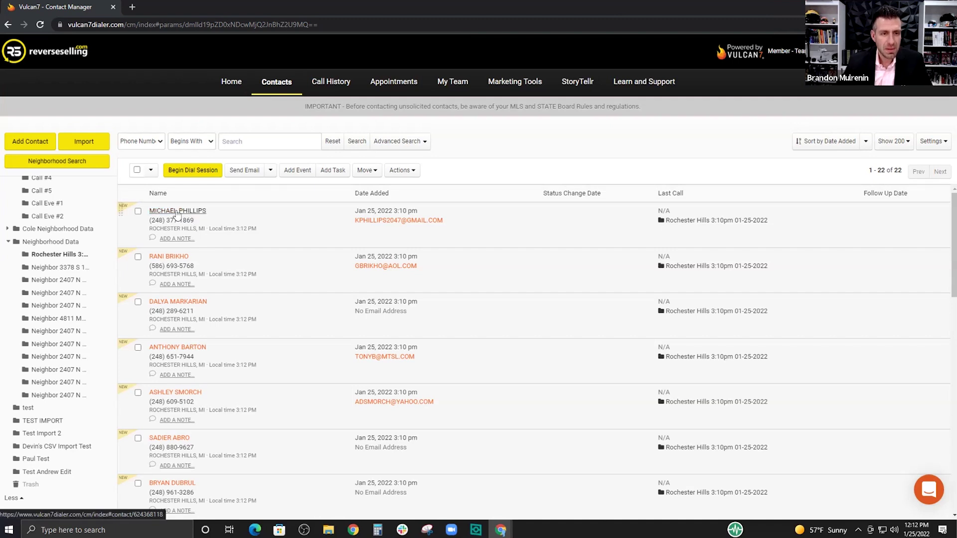
Check the select-all box to select all 22 Rochester Hills contacts.
click(137, 170)
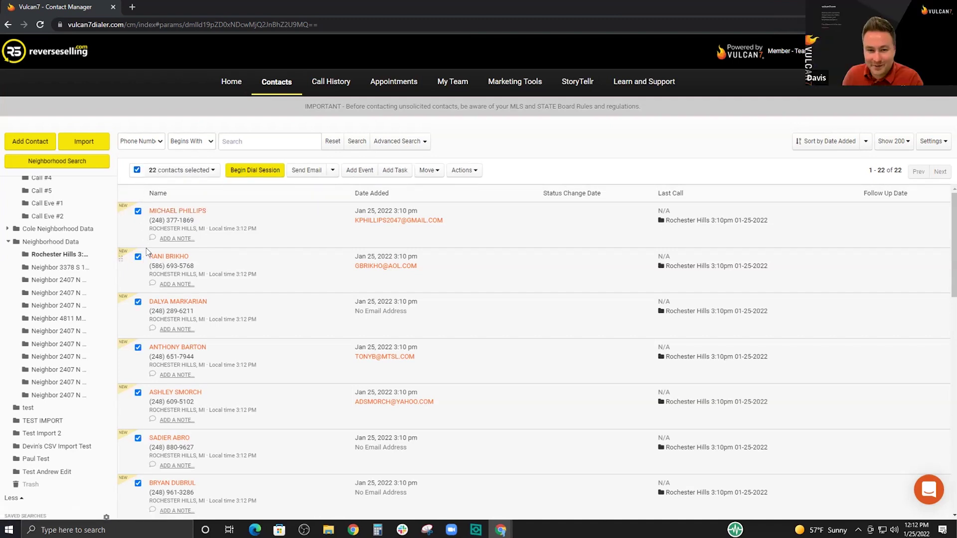